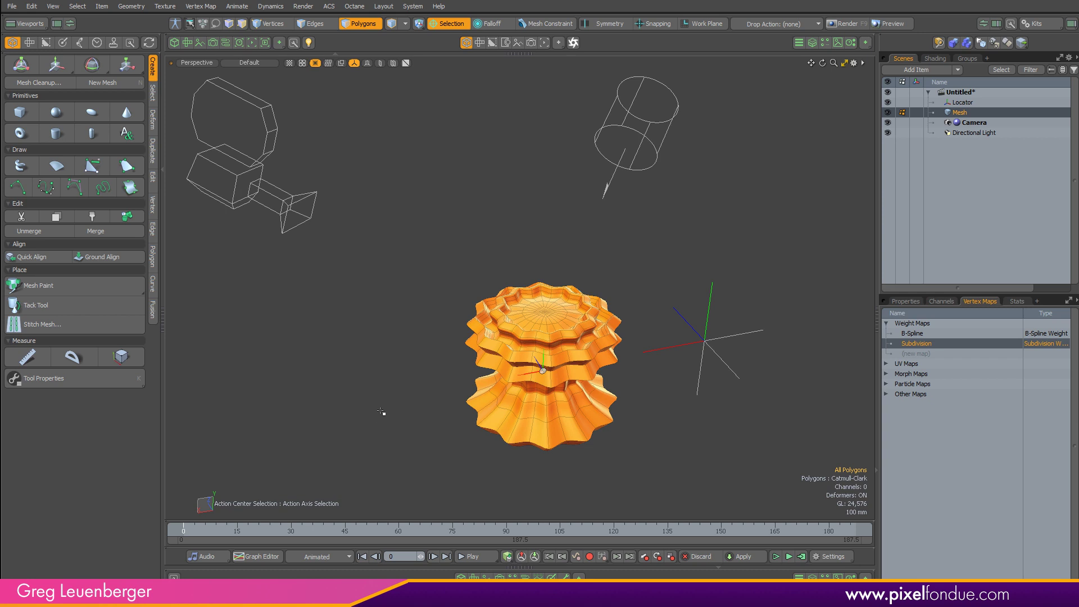
# - Switch the viewport through several views, including Camera and Top, and return it to Perspective
pyautogui.hotkey('ctrl', 'space')
pyautogui.click(340, 338)
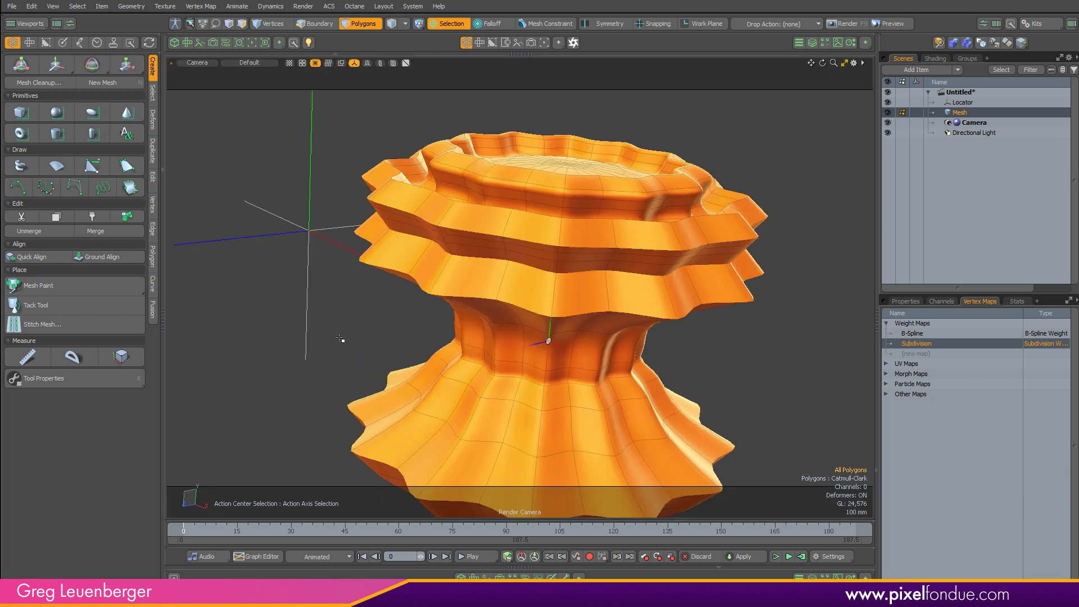
pyautogui.hotkey('ctrl', 'space')
pyautogui.click(536, 339)
pyautogui.hotkey('ctrl', 'space')
pyautogui.click(375, 340)
pyautogui.hotkey('ctrl', 'space')
pyautogui.click(382, 237)
pyautogui.hotkey('ctrl', 'space')
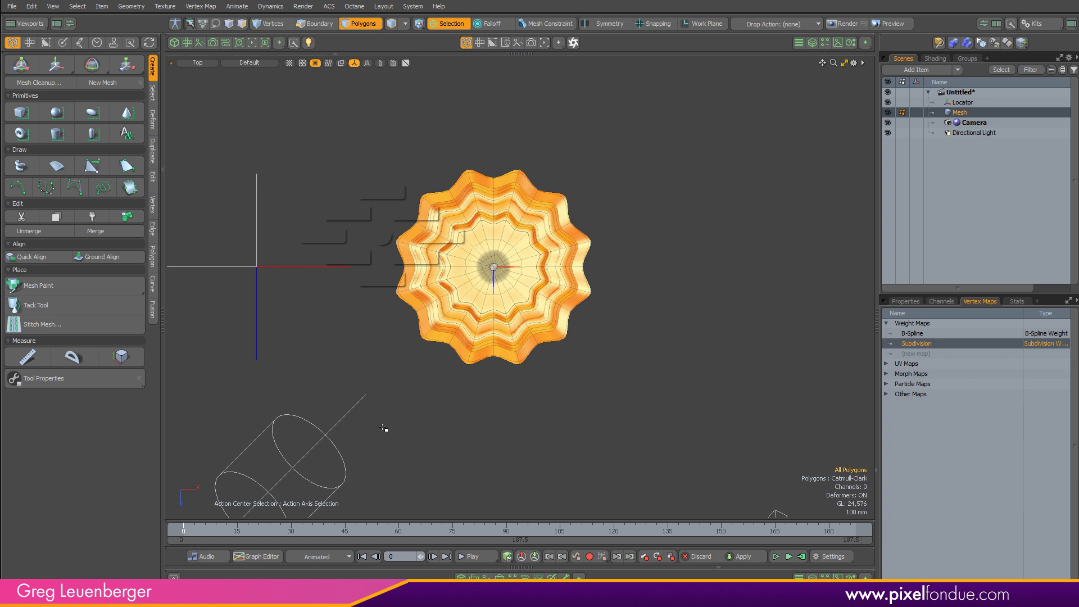
pyautogui.click(382, 428)
pyautogui.hotkey('ctrl', 'space')
pyautogui.click(475, 397)
pyautogui.keyDown('alt'); pyautogui.moveTo(475, 397); pyautogui.dragTo(479, 395); pyautogui.keyUp('alt')
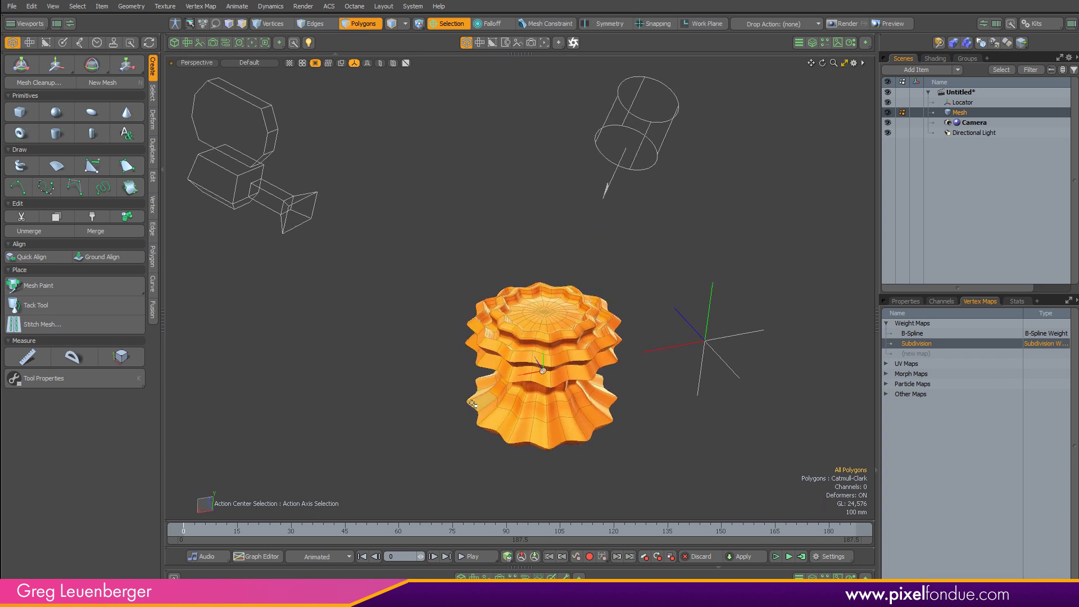
# - Hide the cameras, lights and locators in the perspective viewport and show the grid work plane
pyautogui.hotkey('ctrl', '1')
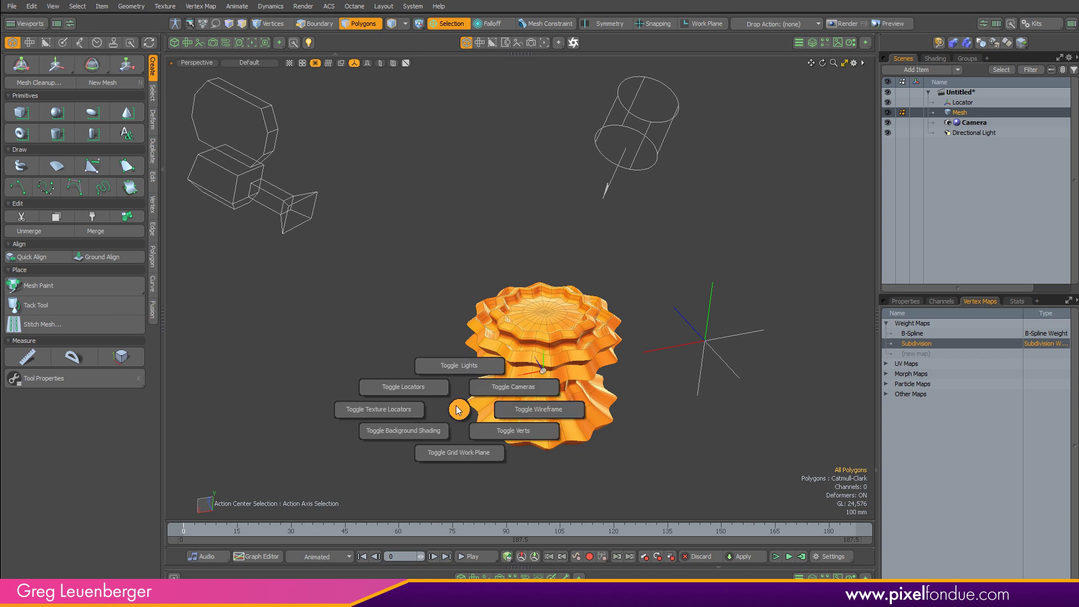
pyautogui.click(501, 383)
pyautogui.hotkey('ctrl', '1')
pyautogui.click(494, 329)
pyautogui.hotkey('ctrl', '1')
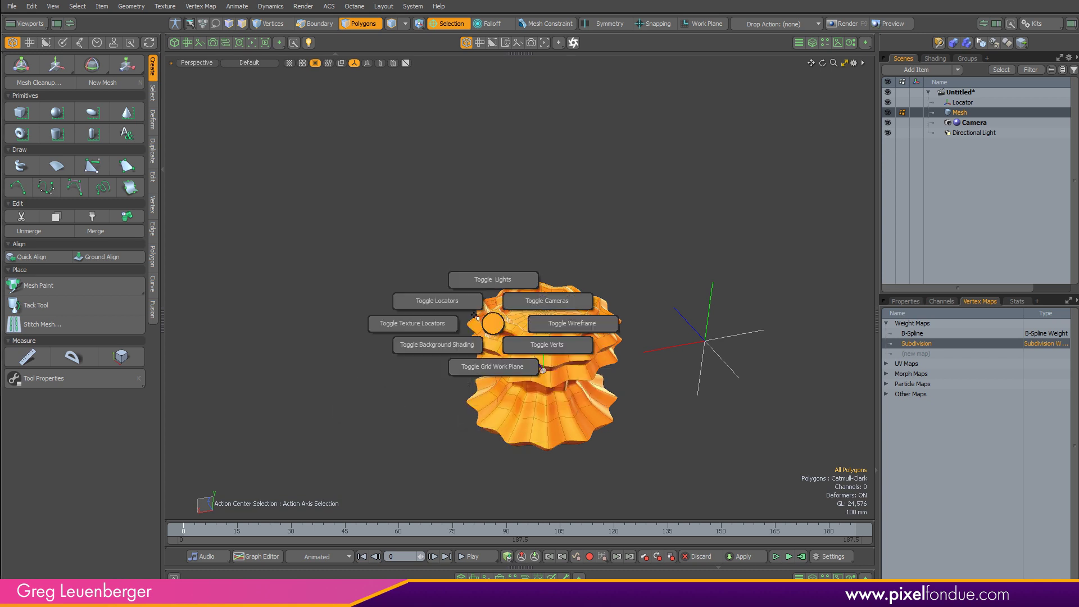
pyautogui.click(441, 304)
pyautogui.hotkey('ctrl', '1')
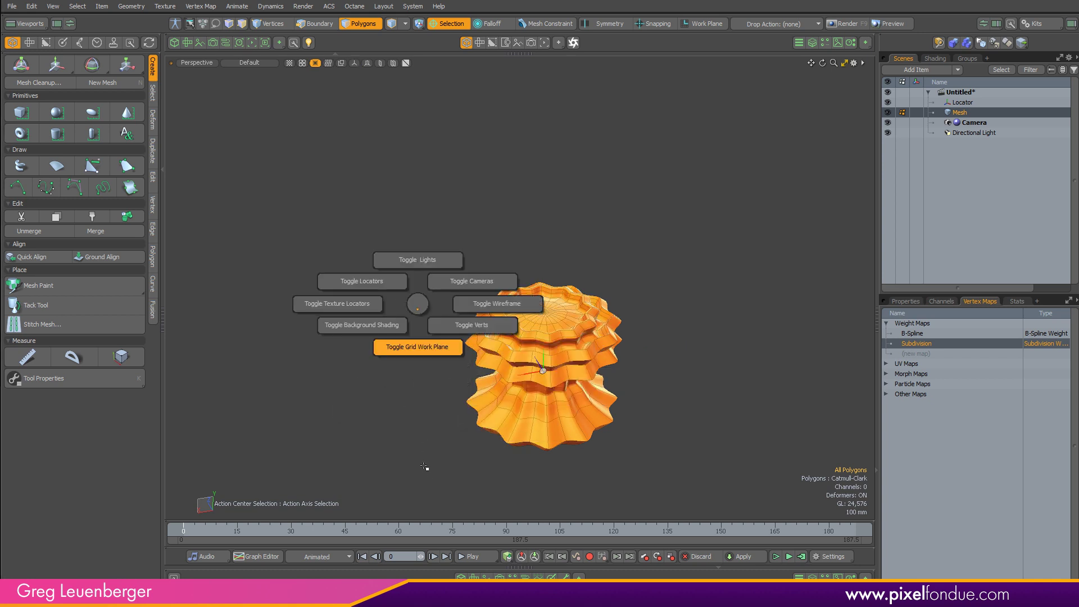
pyautogui.click(425, 466)
pyautogui.keyDown('alt'); pyautogui.keyDown('shift'); pyautogui.moveTo(425, 441); pyautogui.dragTo(430, 385); pyautogui.keyUp('shift'); pyautogui.keyUp('alt')
pyautogui.keyDown('ctrl'); pyautogui.keyDown('alt'); pyautogui.moveTo(430, 386); pyautogui.dragTo(414, 419); pyautogui.keyUp('alt'); pyautogui.keyUp('ctrl')
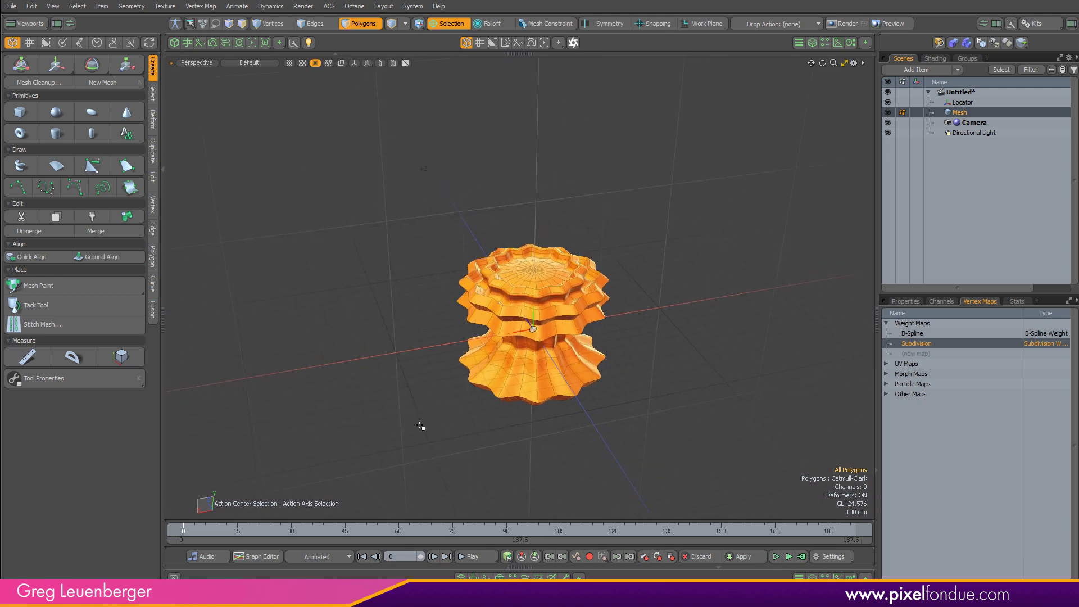
# - Try alternative shading styles on the mesh, including Solid and Vertex Map, and restore Default shading
pyautogui.hotkey('shift', 'z')
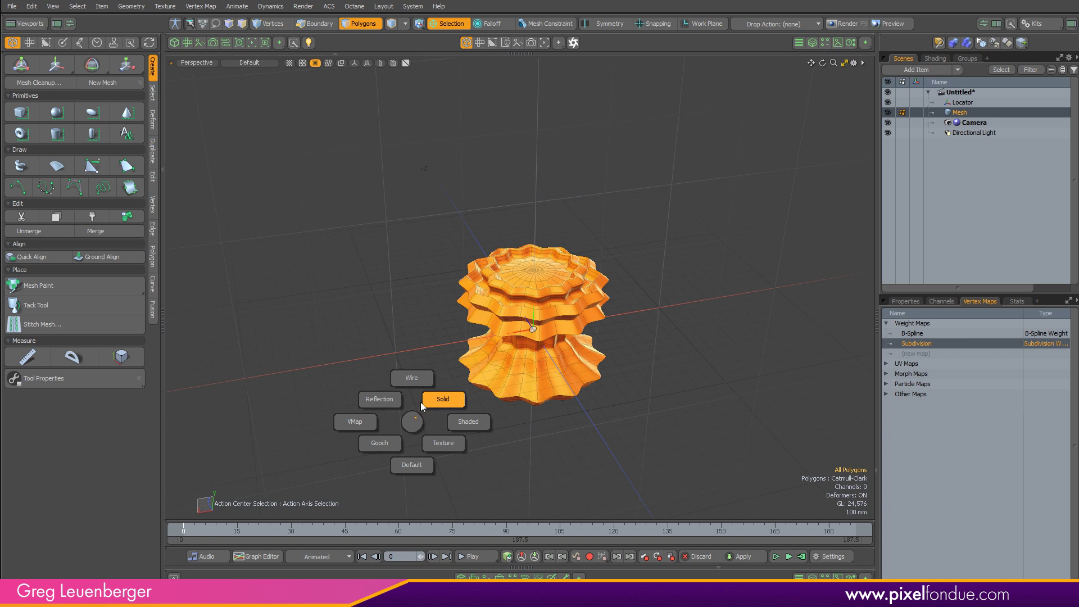
pyautogui.click(421, 402)
pyautogui.hotkey('shift', 'z')
pyautogui.click(445, 415)
pyautogui.hotkey('ctrl', '2')
pyautogui.click(335, 383)
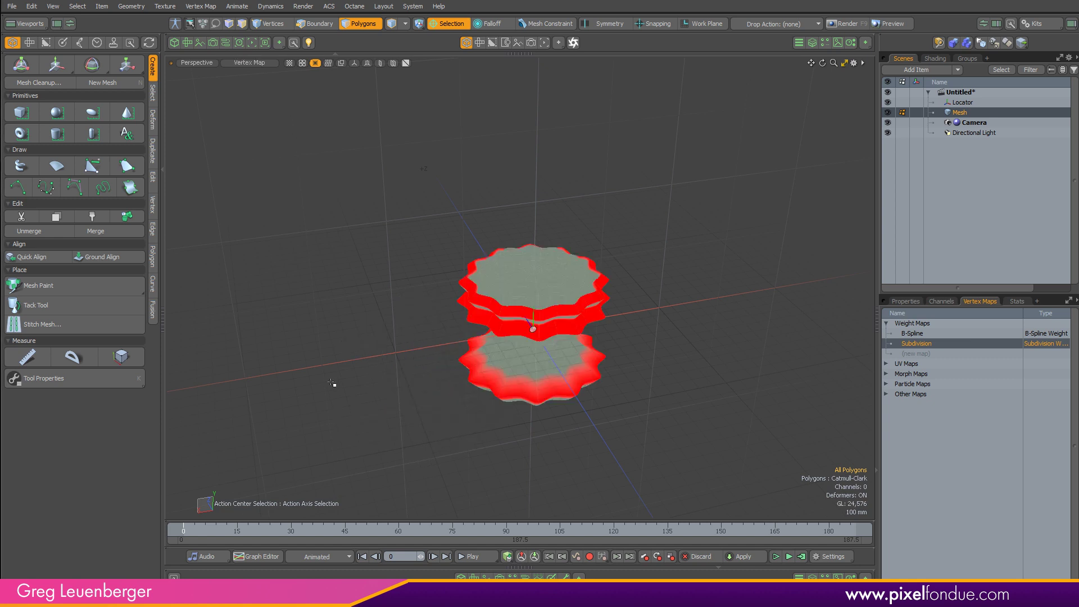
pyautogui.hotkey('ctrl', '2')
pyautogui.click(378, 481)
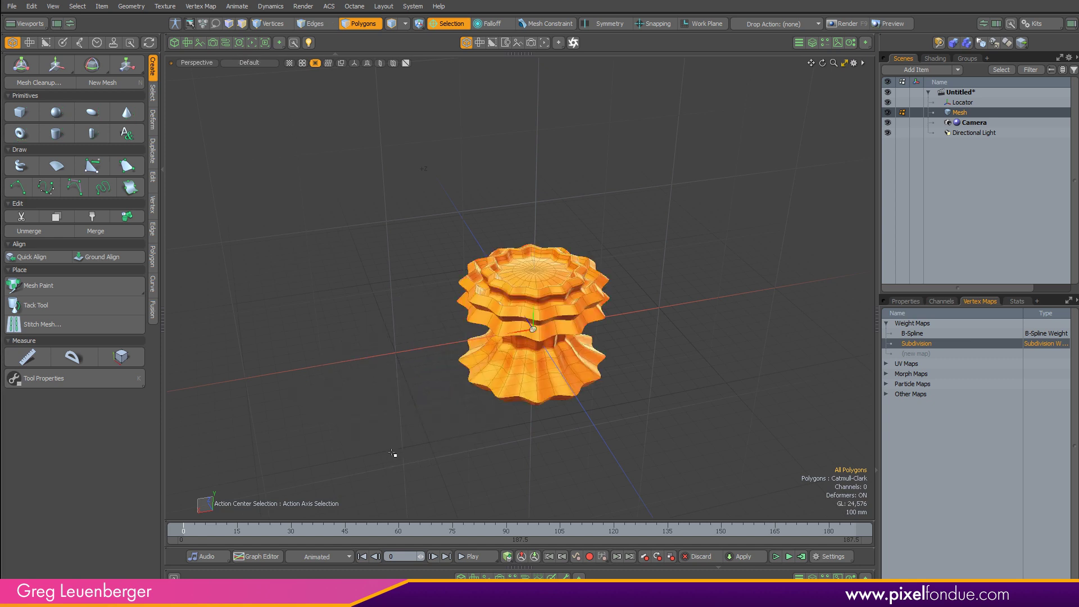
# - Show the render preview beside the perspective viewport and hide it again
pyautogui.press('alt')
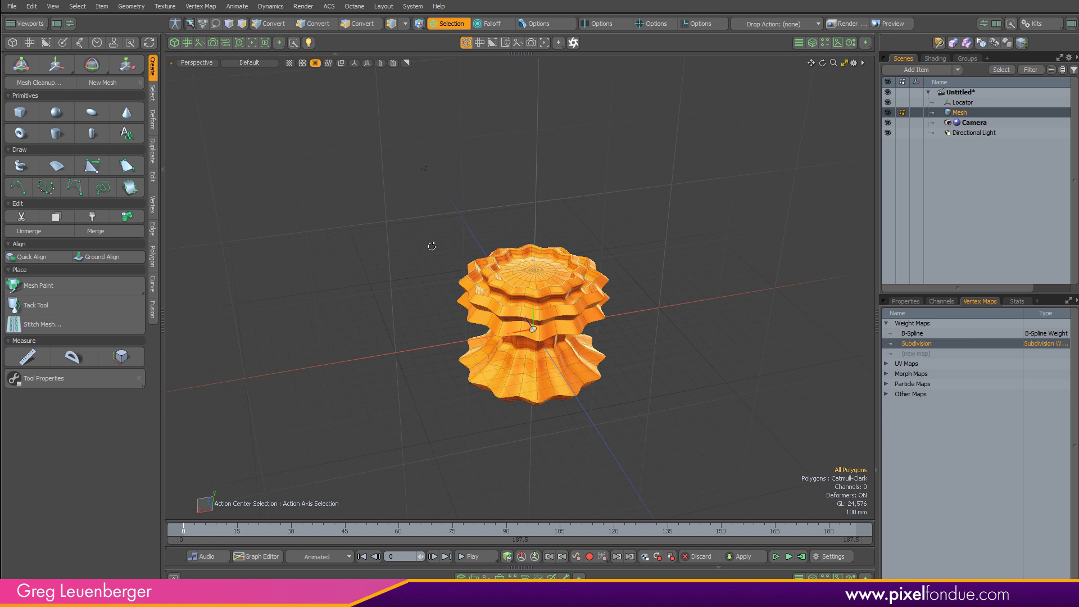
pyautogui.hotkey('ctrl', 'space')
pyautogui.click(335, 271)
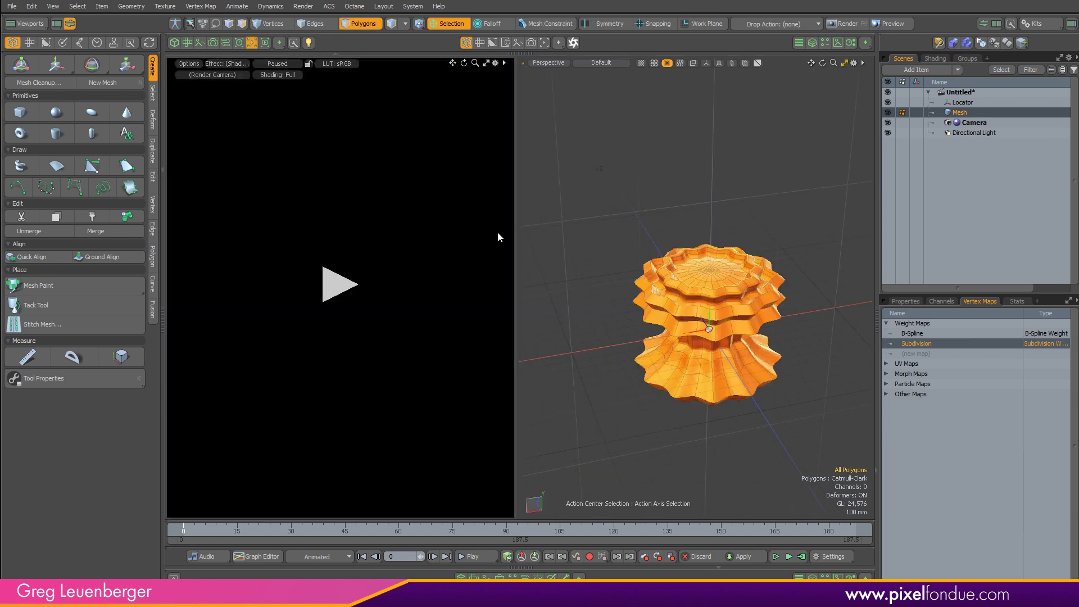
pyautogui.hotkey('ctrl', 'space')
pyautogui.click(544, 275)
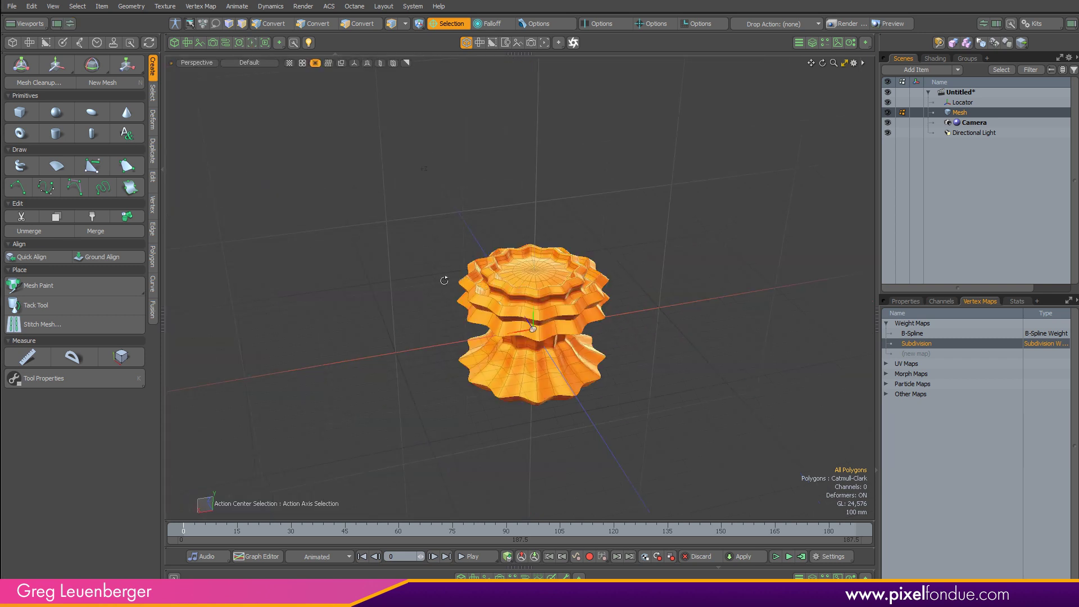
# - Show the Graph Editor below the perspective viewport and hide it again
pyautogui.hotkey('ctrl', 'space')
pyautogui.click(430, 377)
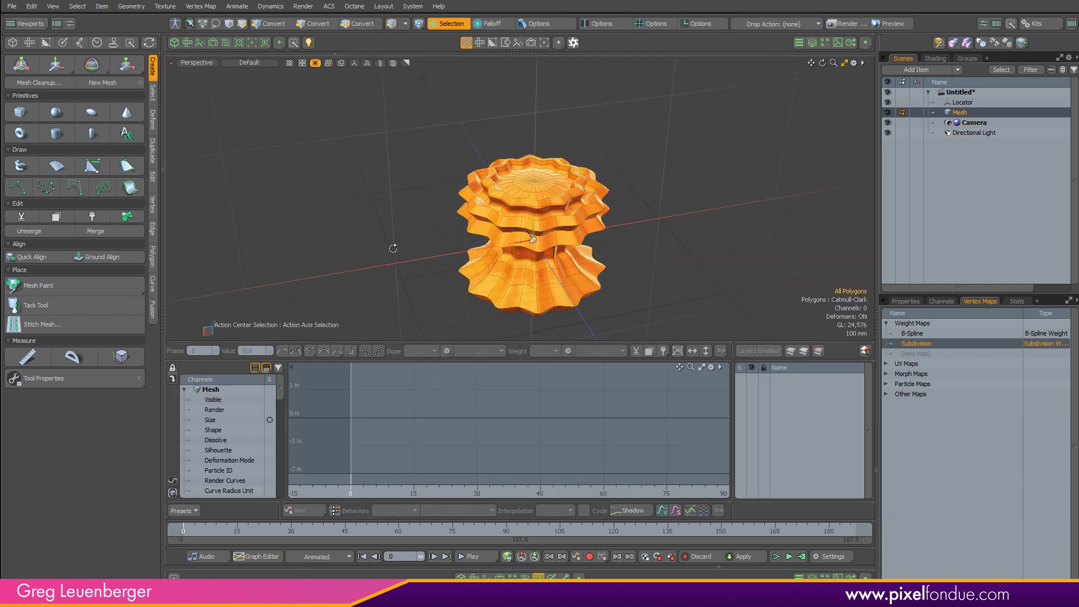
pyautogui.hotkey('ctrl', 'space')
pyautogui.click(393, 297)
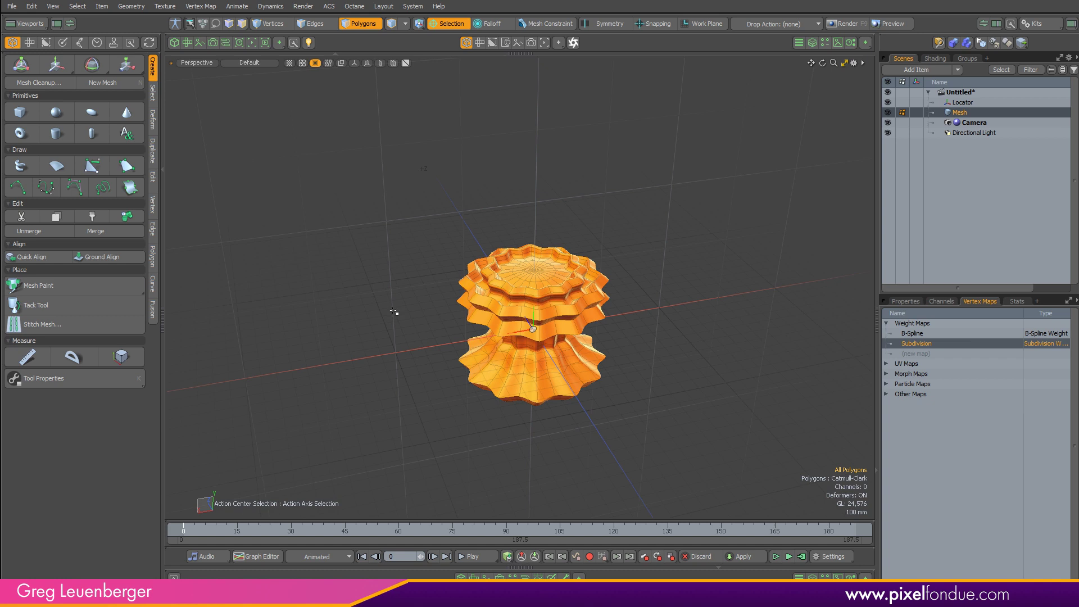
pyautogui.hotkey('ctrl', 'space')
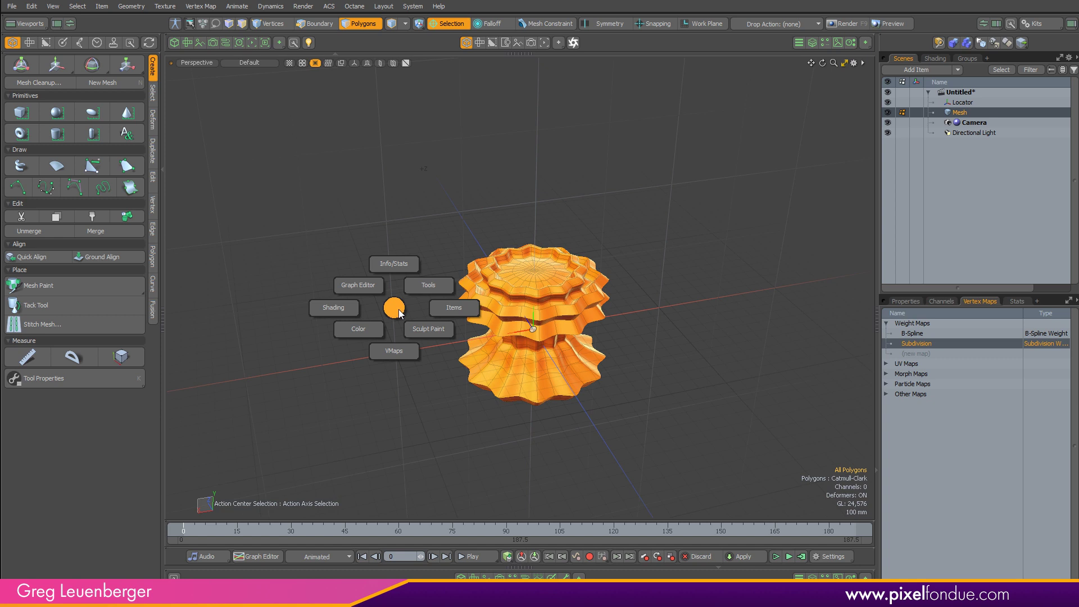
pyautogui.click(400, 314)
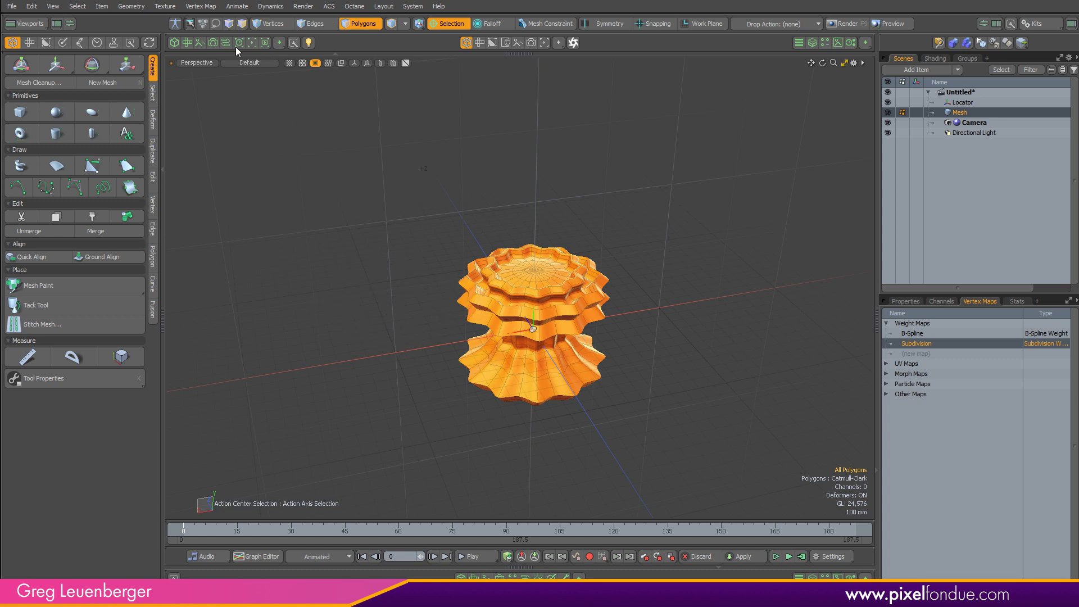
pyautogui.hotkey('ctrl', 'space')
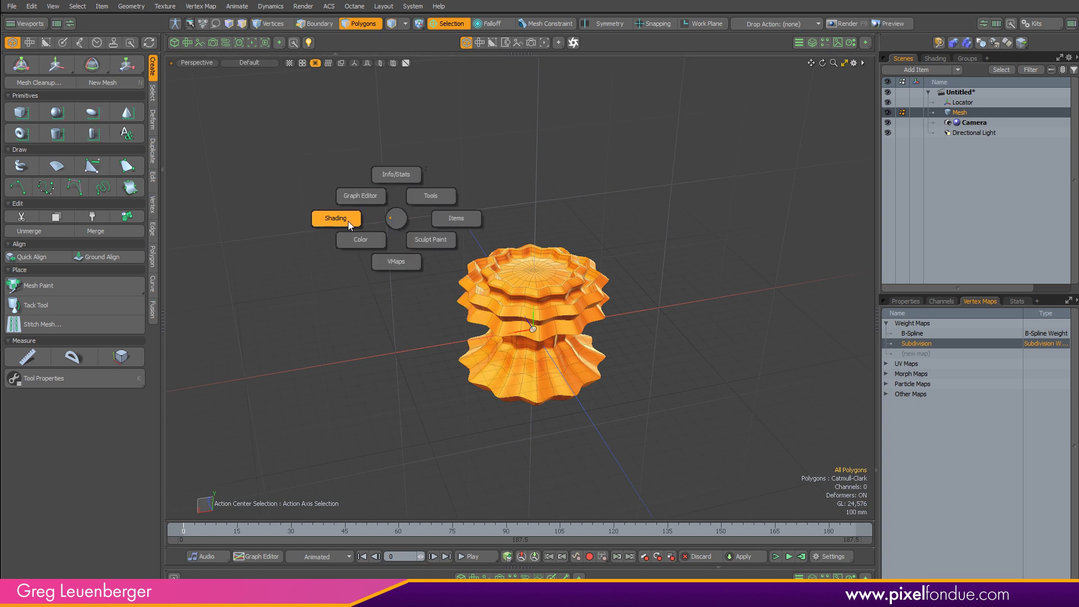
pyautogui.click(396, 222)
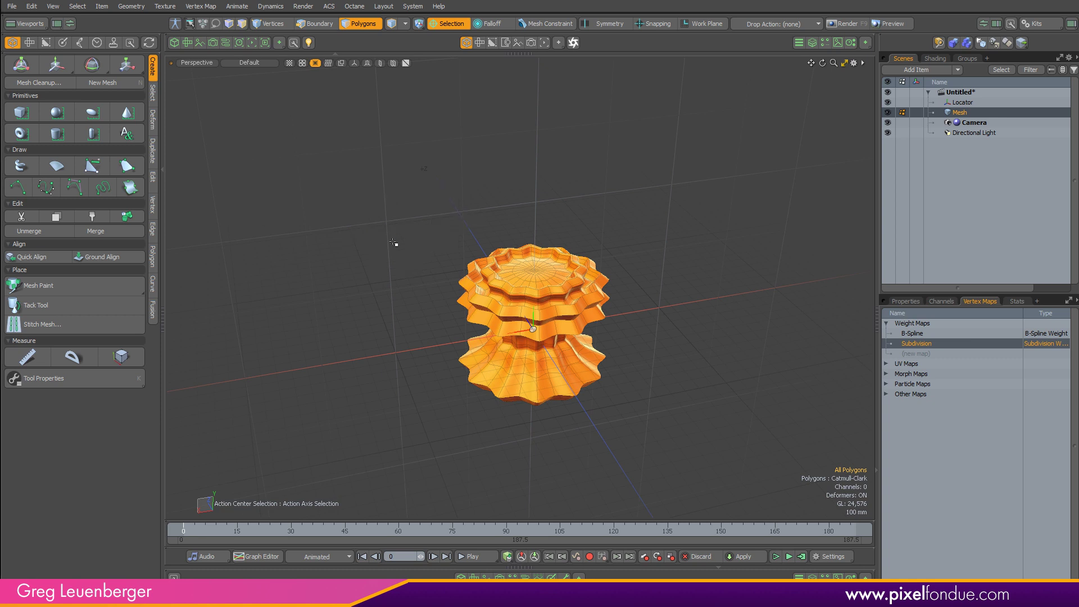
pyautogui.hotkey('ctrl', '3')
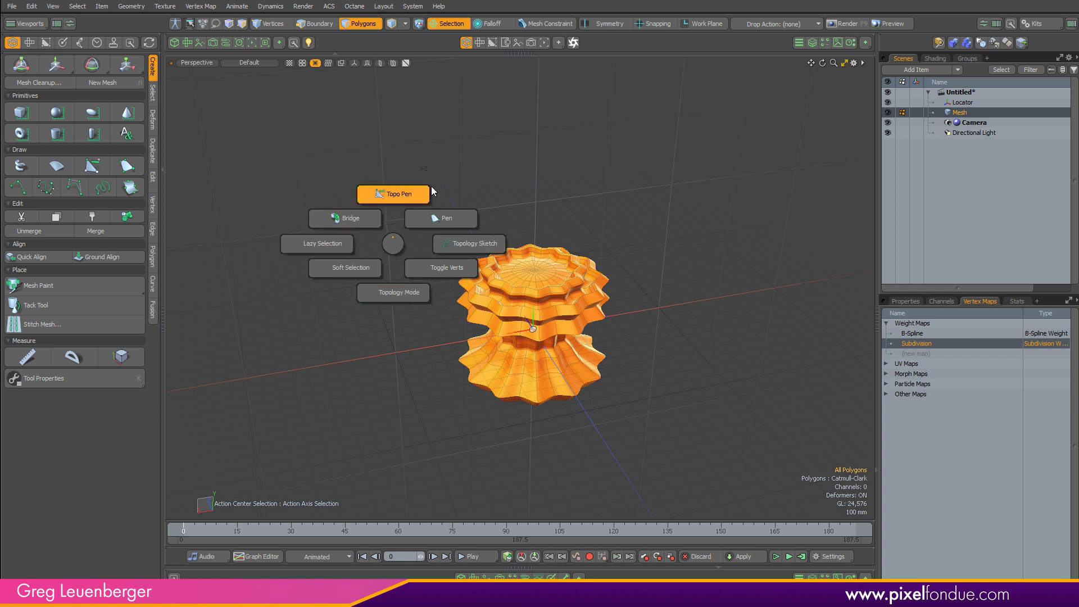
pyautogui.click(392, 246)
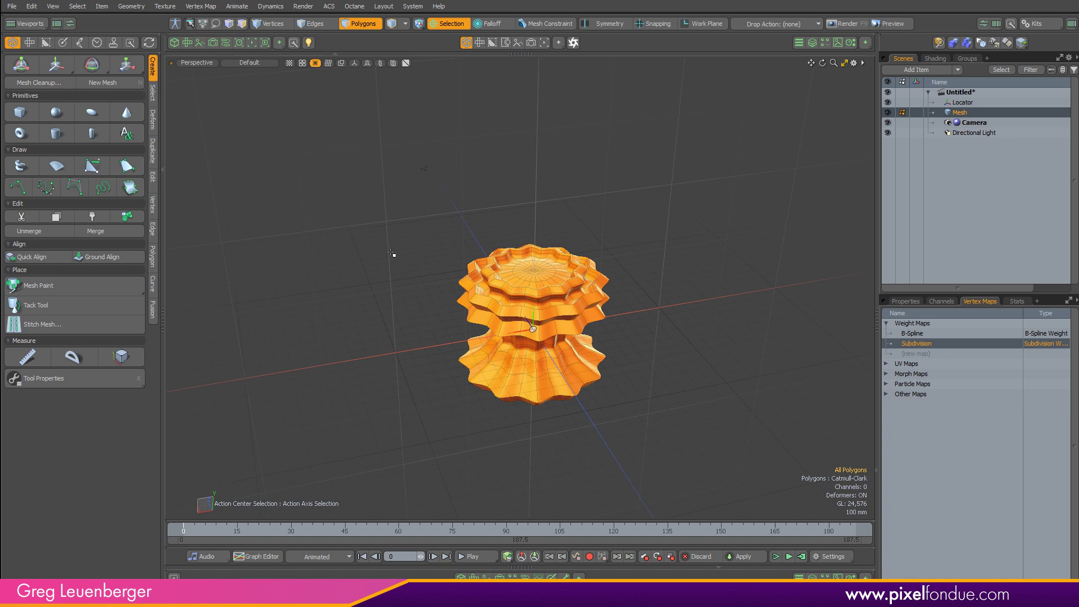
pyautogui.hotkey('ctrl', '3')
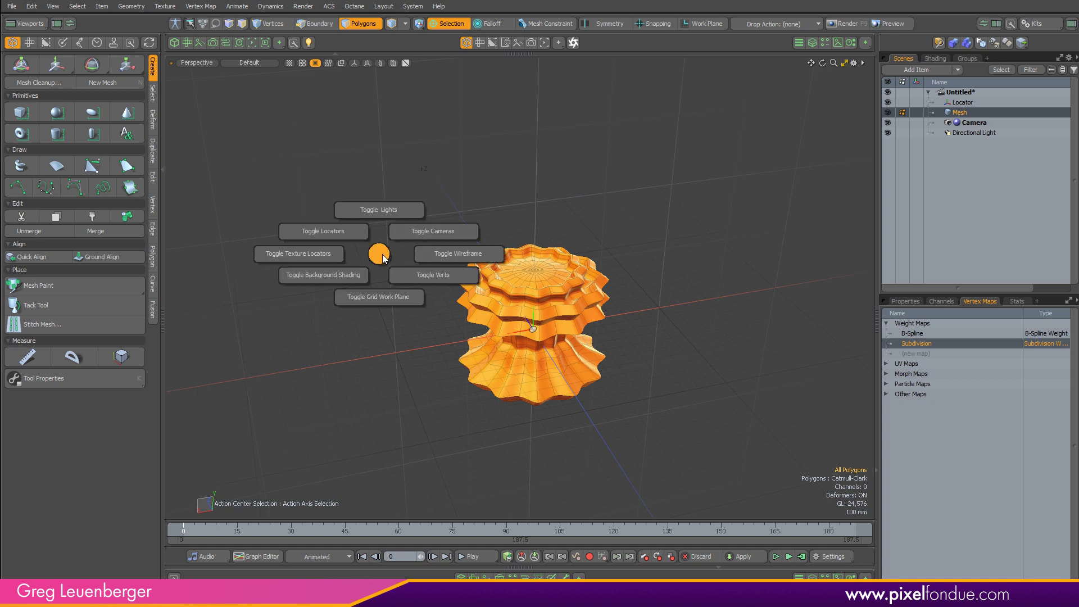
pyautogui.hotkey('ctrl', '2')
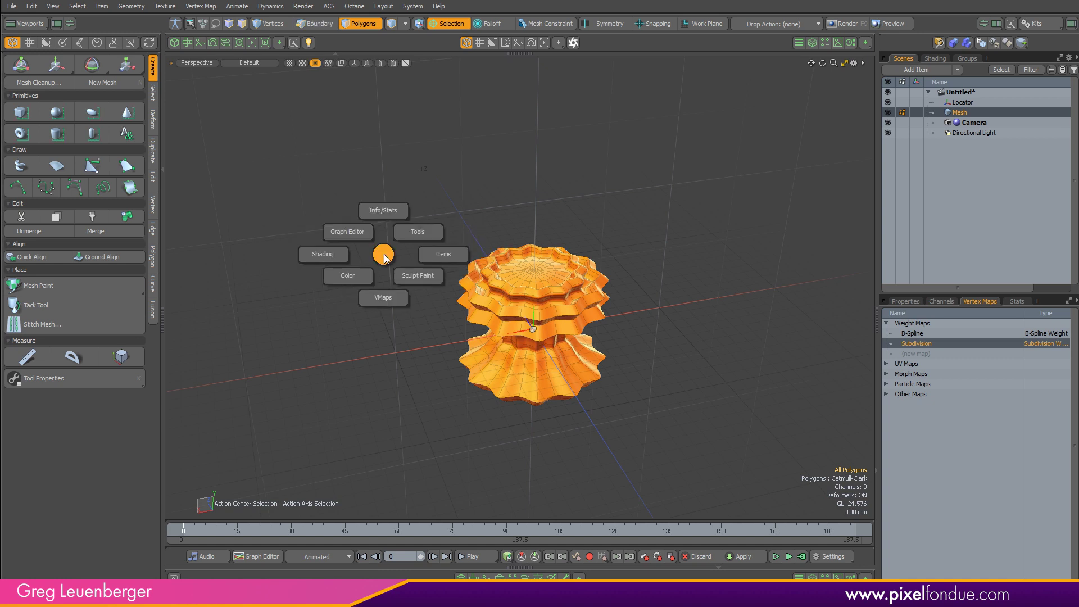
pyautogui.click(383, 257)
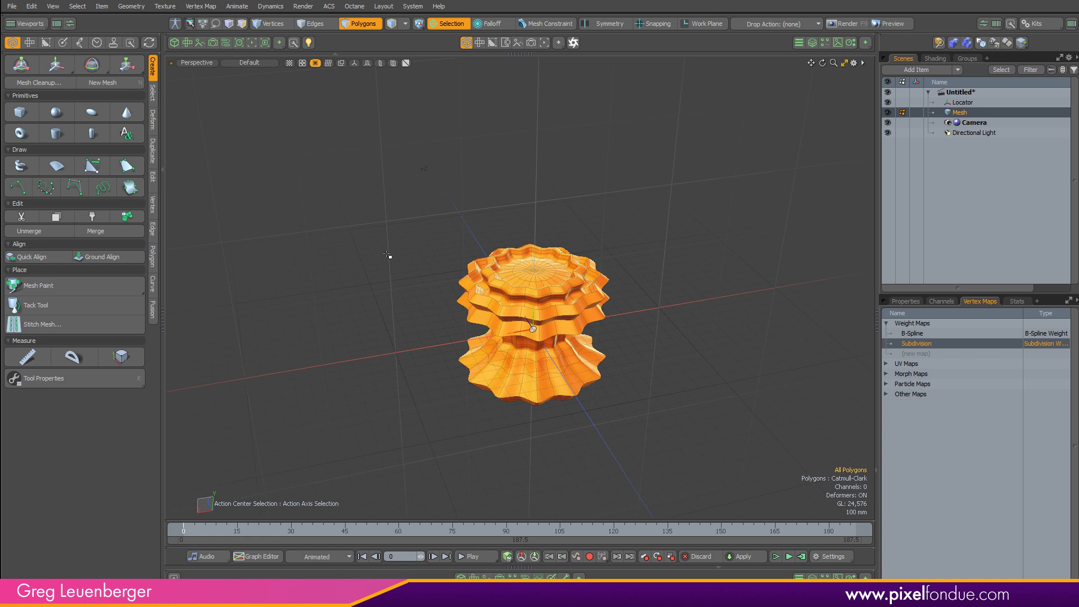
# - Open the Form Editor and expand the Pie Menus group in its form list
pyautogui.click(413, 6)
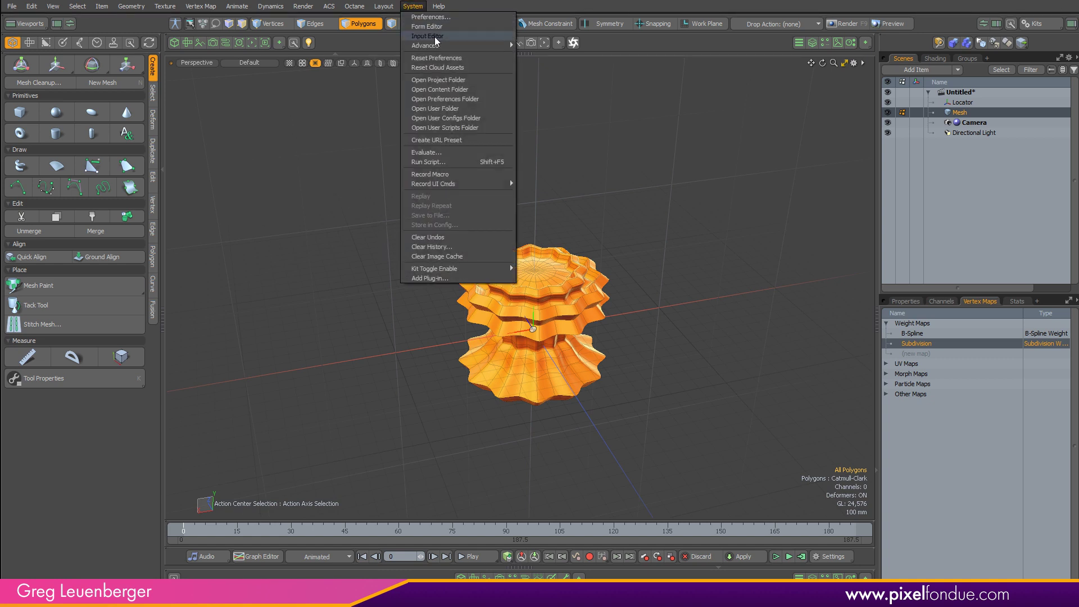
pyautogui.click(427, 26)
pyautogui.moveTo(780, 82); pyautogui.dragTo(421, 51)
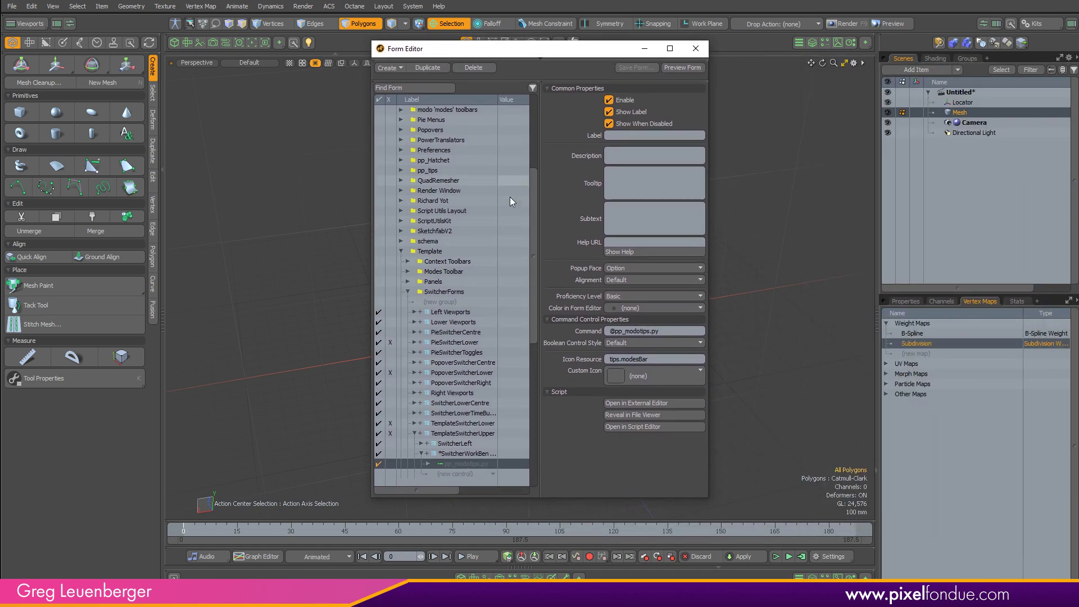
pyautogui.scroll(5, 537, 184)
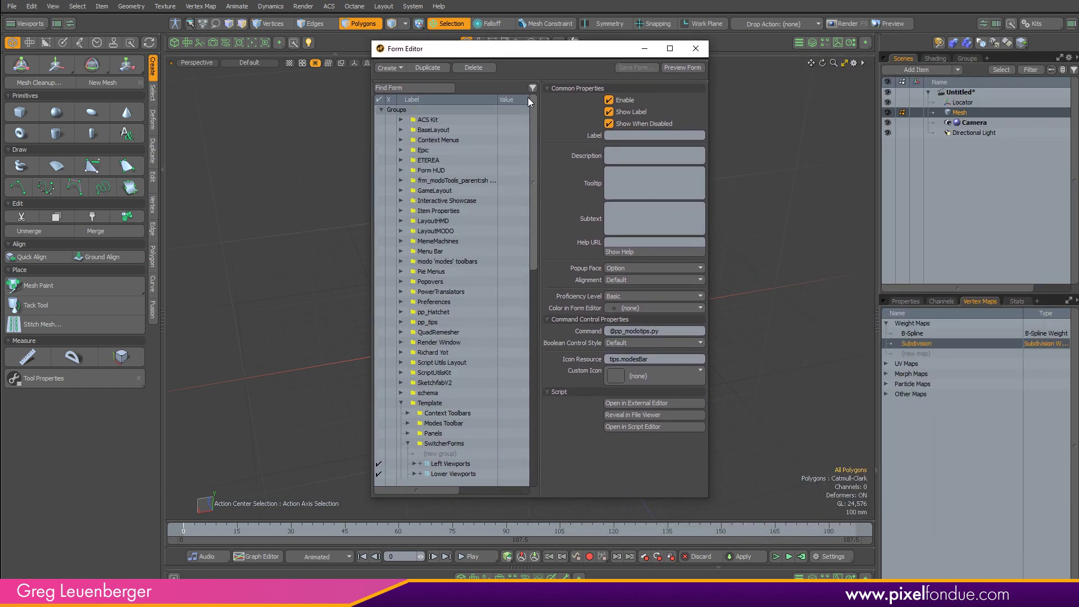
pyautogui.click(401, 272)
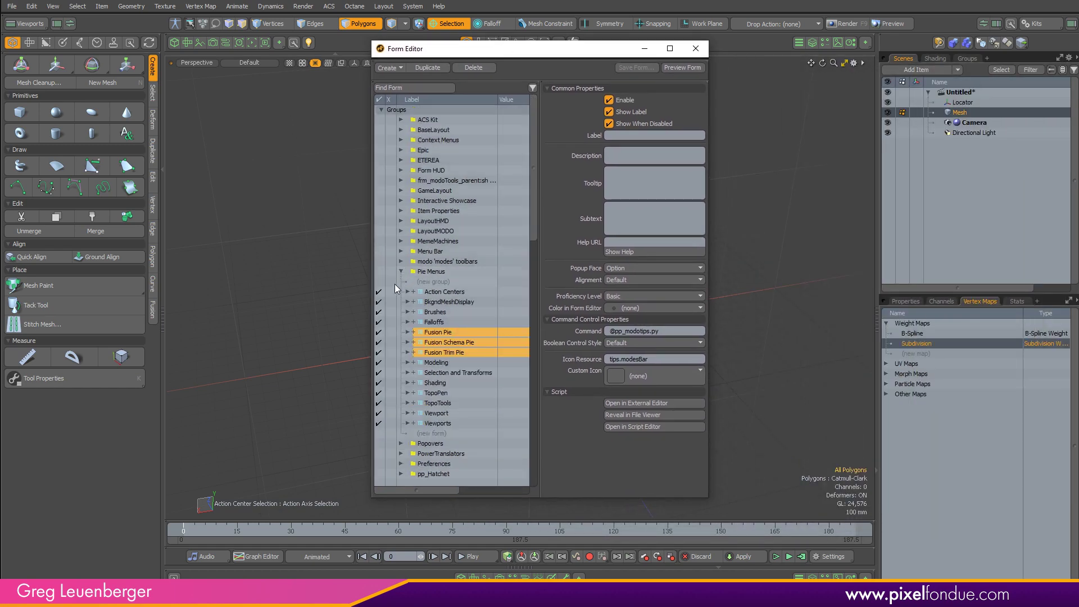
# - Select the Action Centers form in the Pie Menus group and preview its pie menu
pyautogui.click(448, 293)
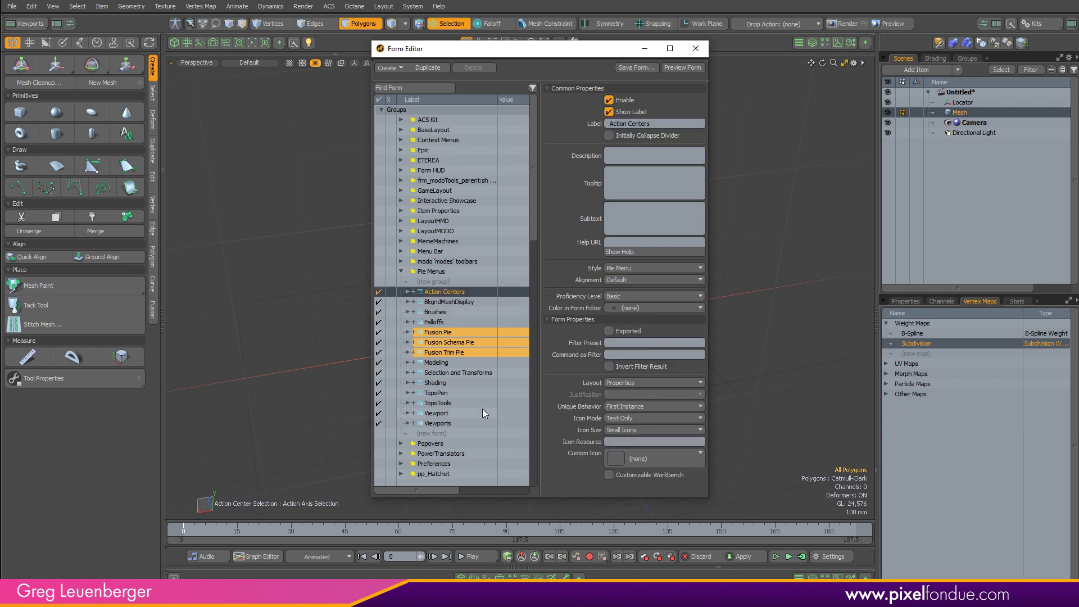
pyautogui.click(478, 322)
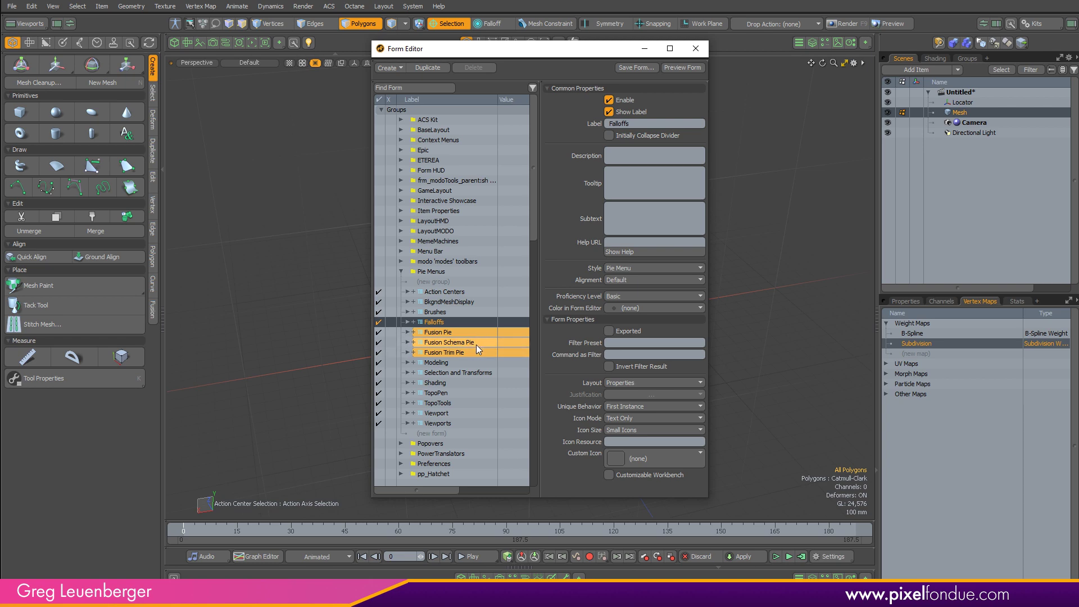
pyautogui.click(447, 292)
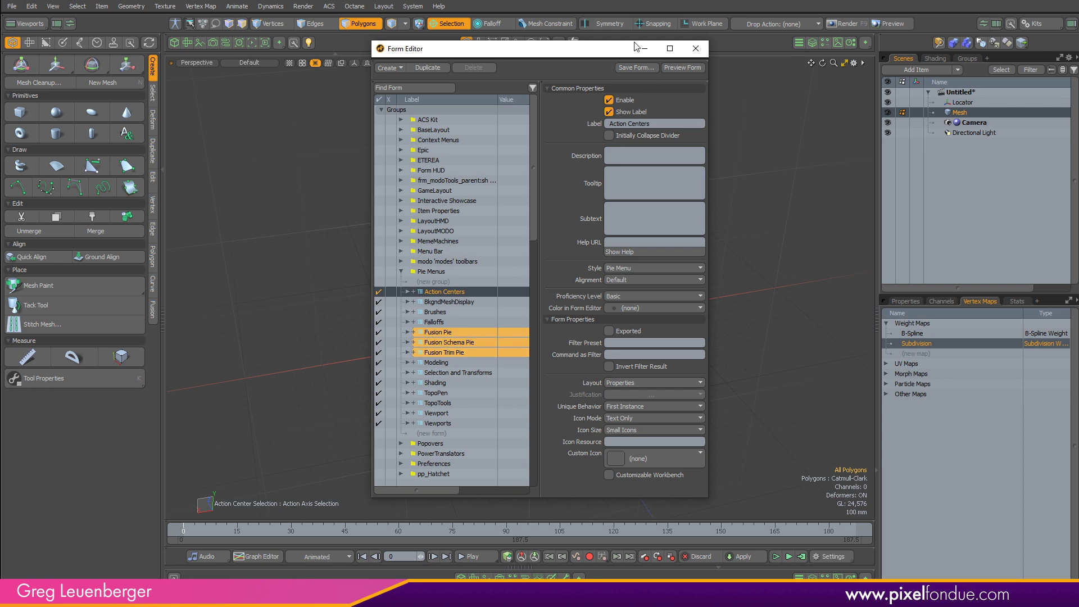
pyautogui.moveTo(635, 47); pyautogui.dragTo(595, 114)
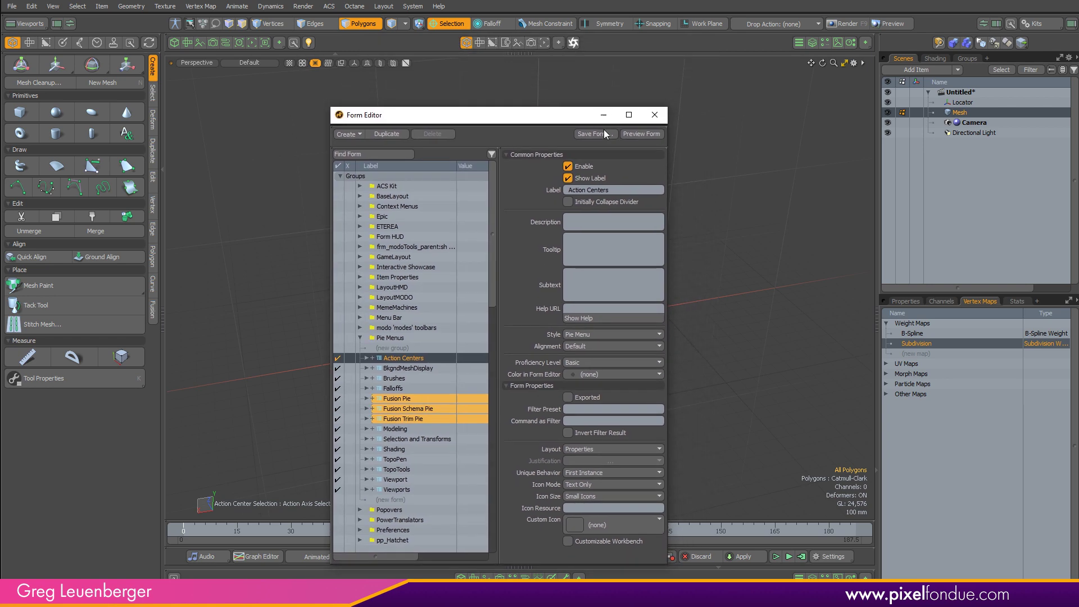
pyautogui.click(641, 135)
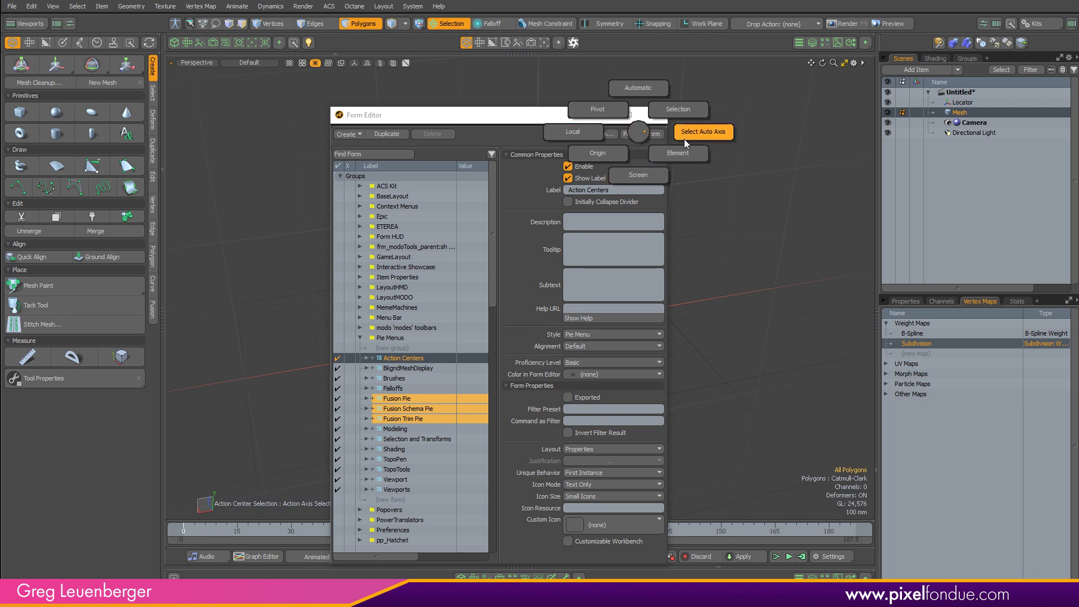
pyautogui.click(639, 134)
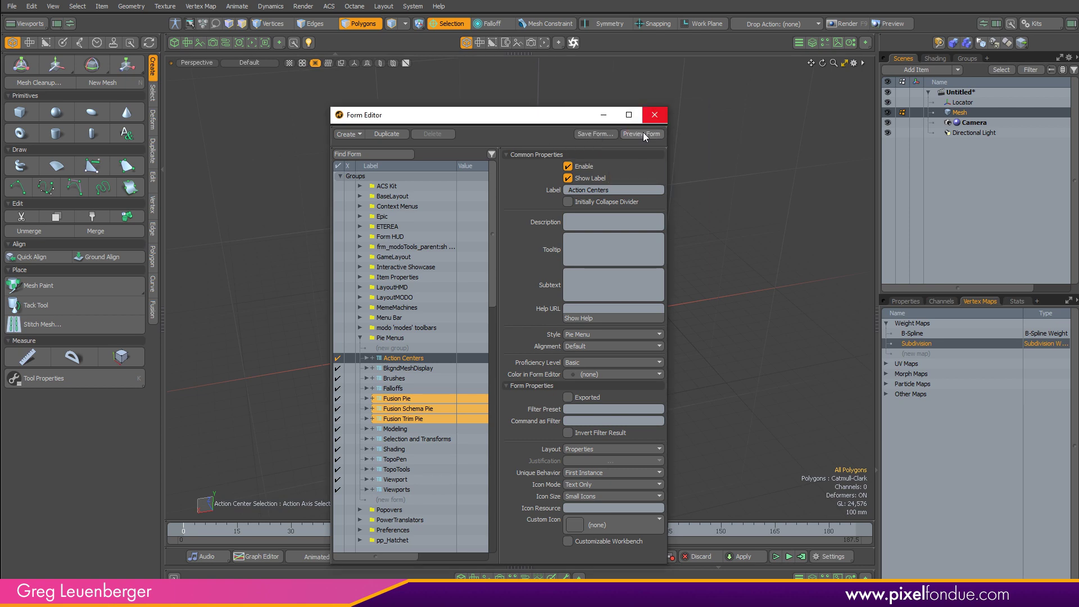
# - Preview the Falloffs form's pie menu and expand the form to list its controls
pyautogui.click(393, 387)
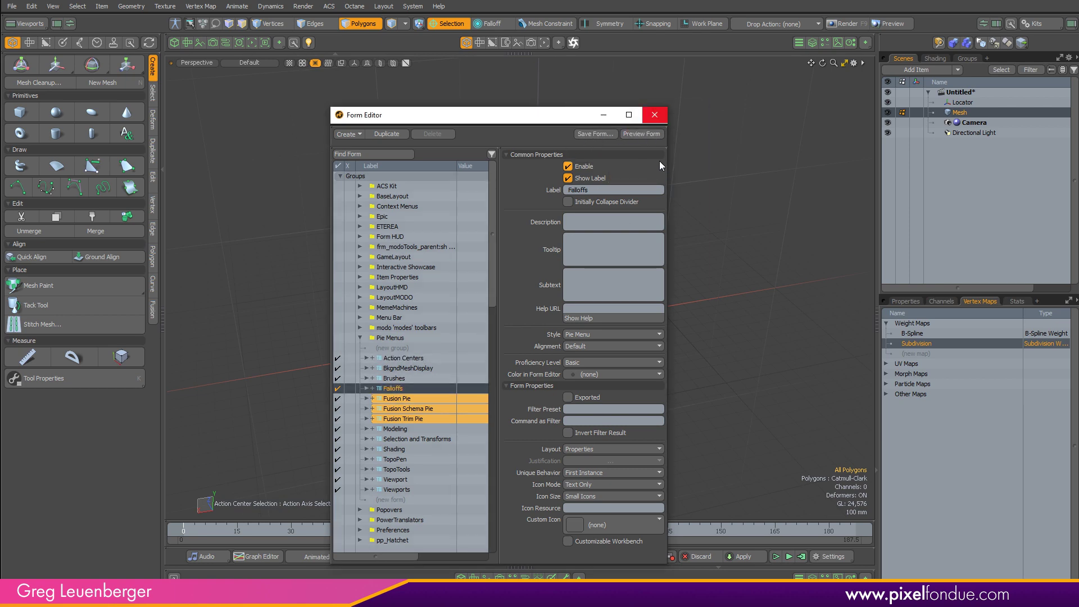
pyautogui.click(641, 134)
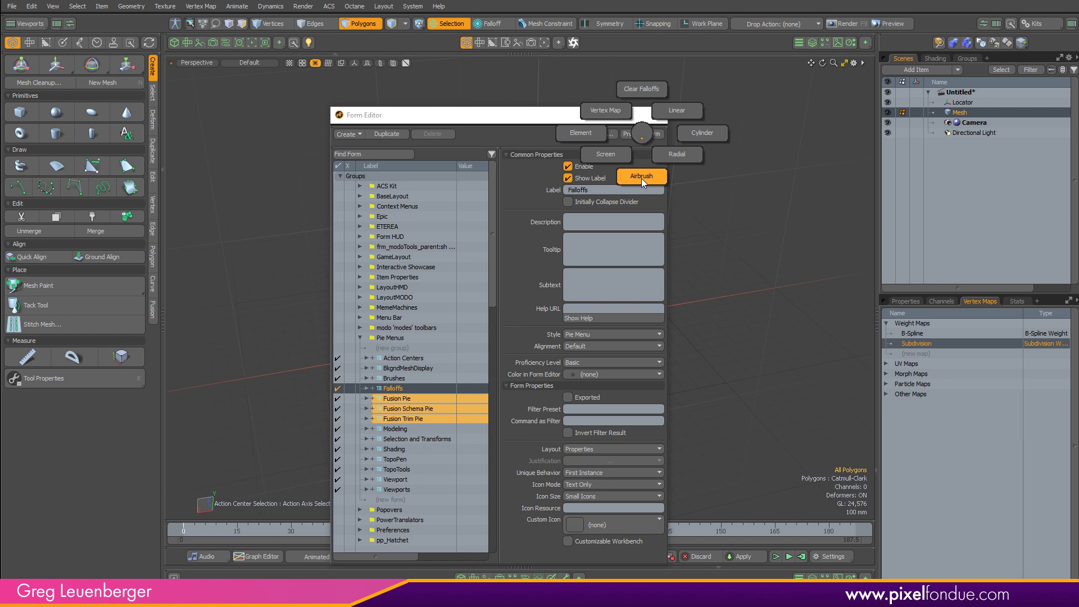
pyautogui.click(362, 392)
pyautogui.click(365, 389)
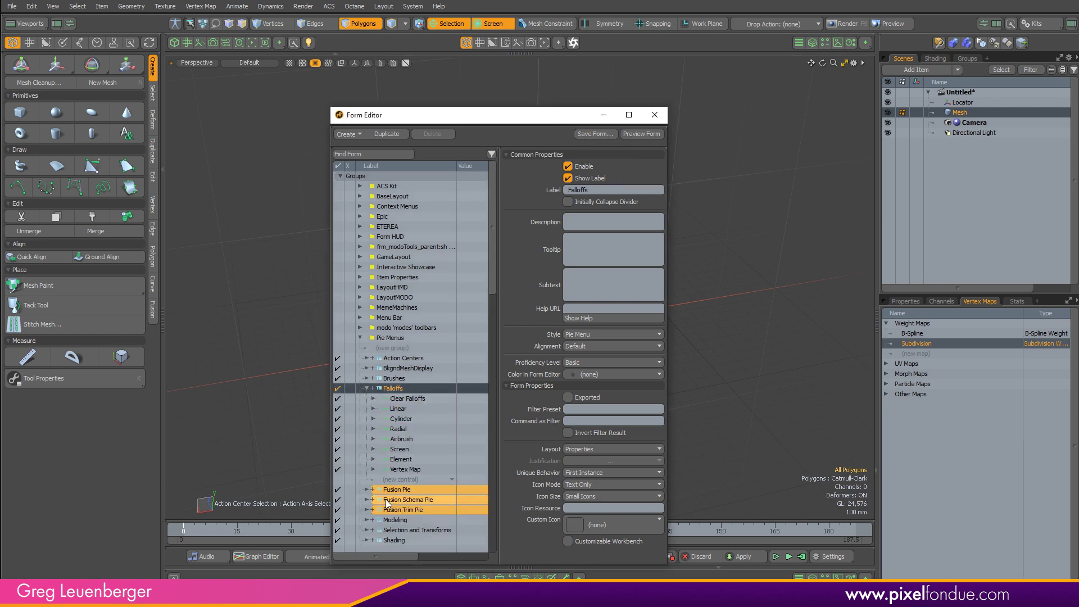
# - Select the Airbrush control in the Falloffs form and examine the command it runs
pyautogui.click(406, 439)
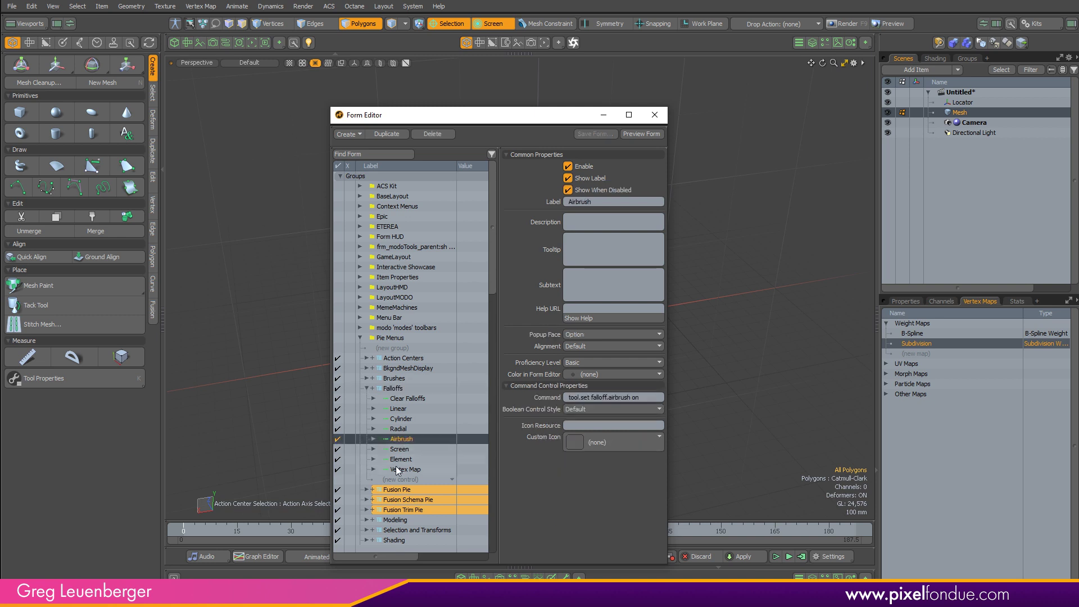
pyautogui.click(371, 439)
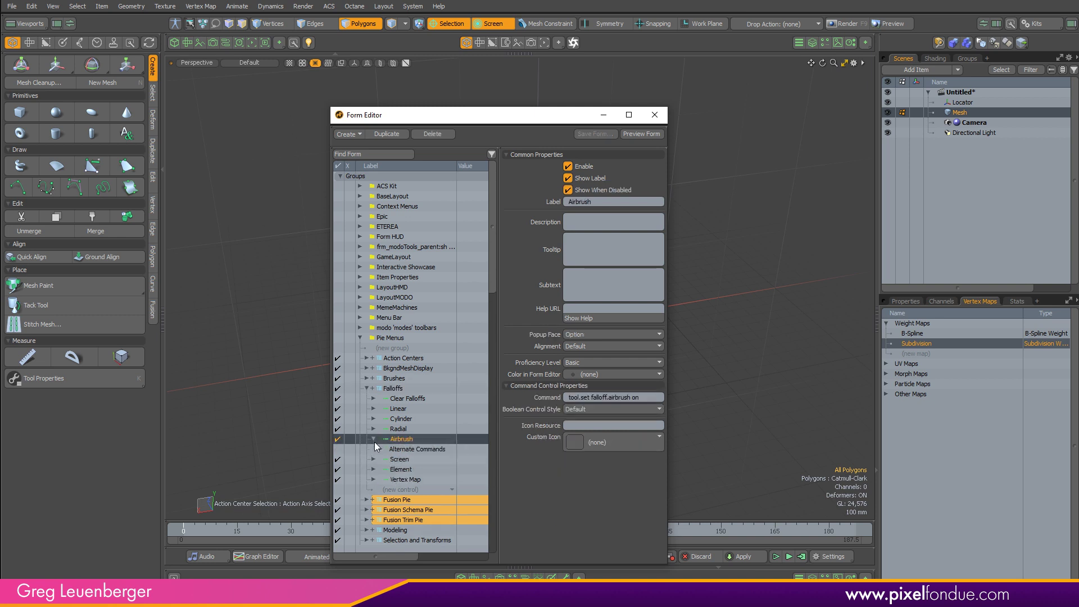
pyautogui.click(648, 395)
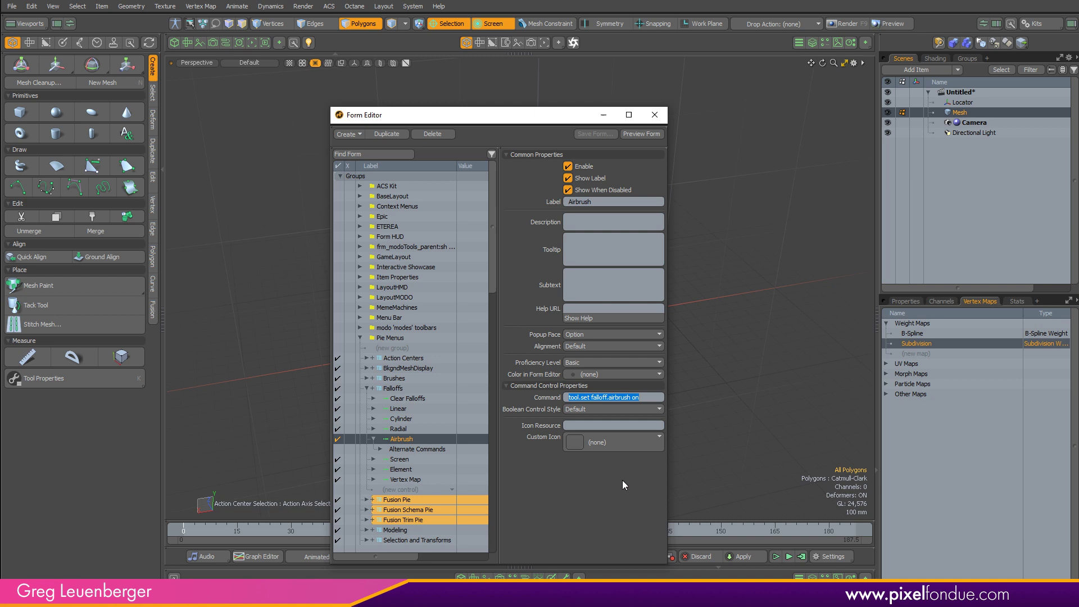
pyautogui.click(587, 510)
# - Activate the Soft Selection falloff and select its entry in the undo history to find its command
pyautogui.click(493, 23)
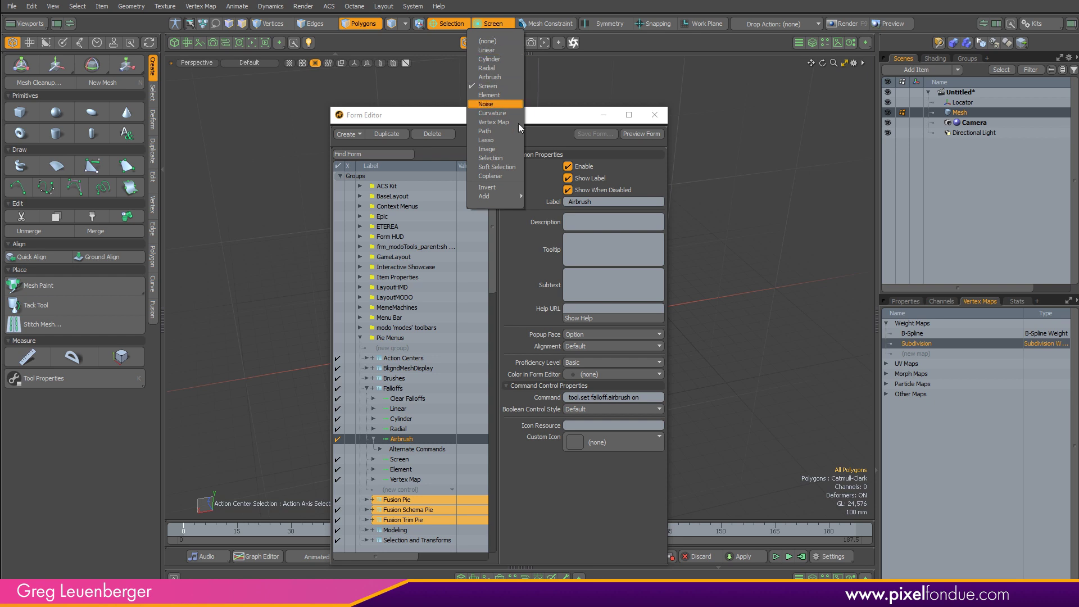
pyautogui.click(495, 167)
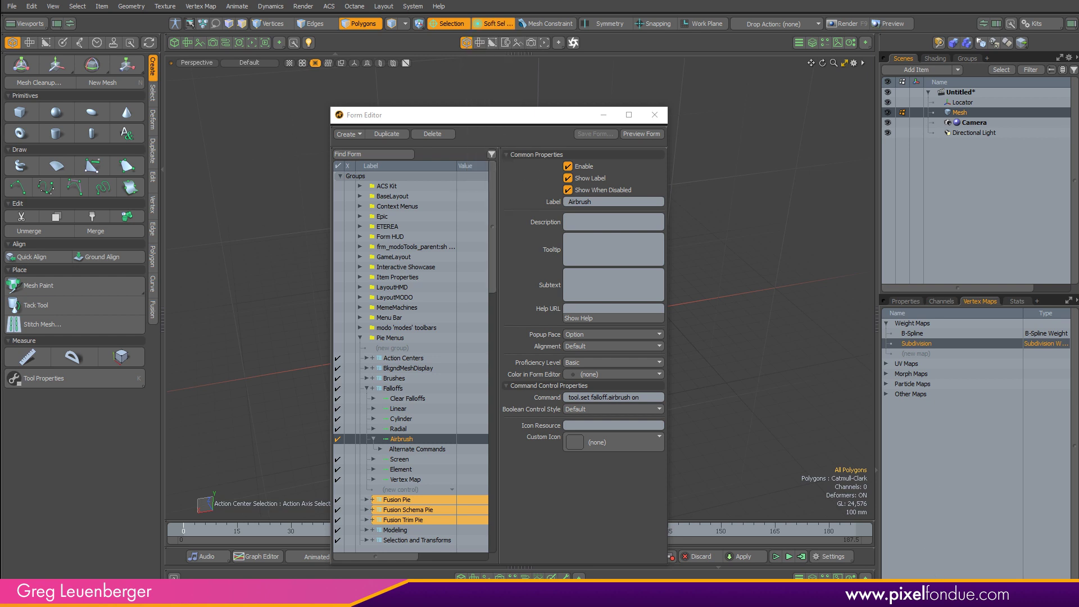
pyautogui.moveTo(932, 576); pyautogui.dragTo(946, 291)
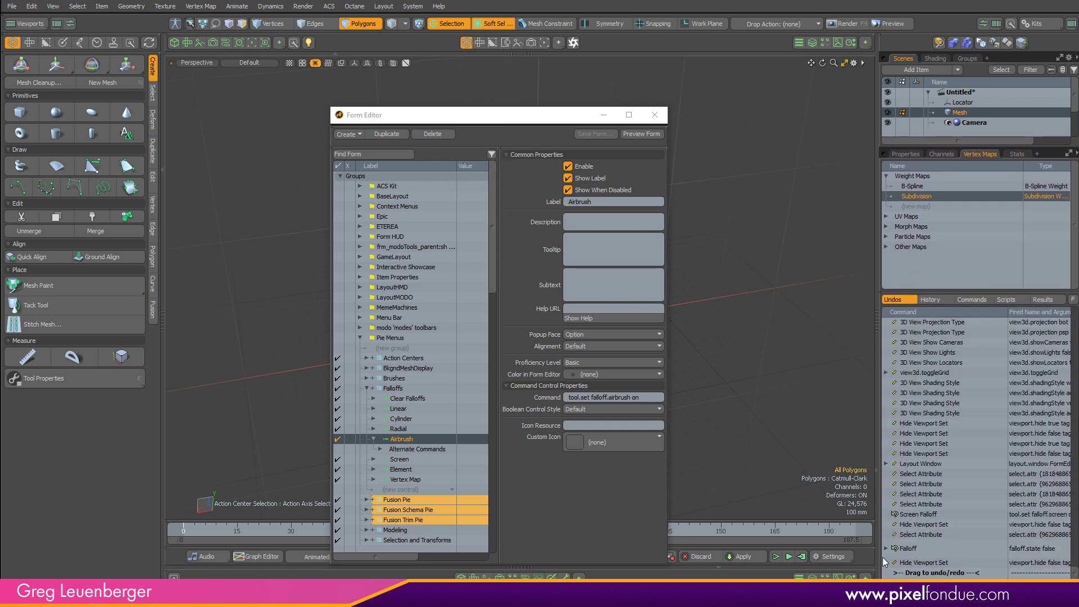
pyautogui.click(886, 547)
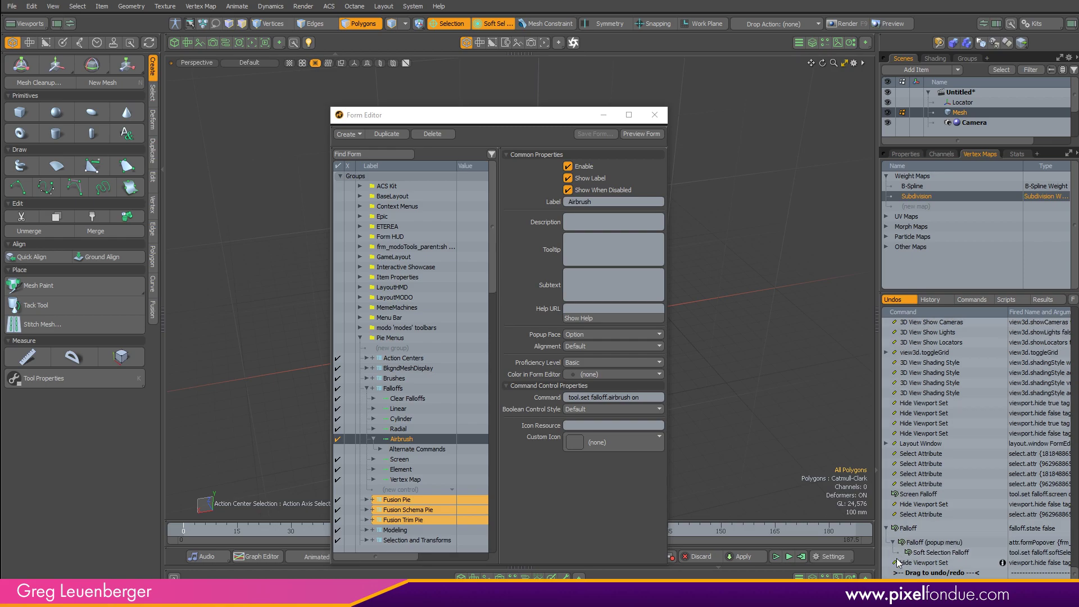
pyautogui.click(940, 553)
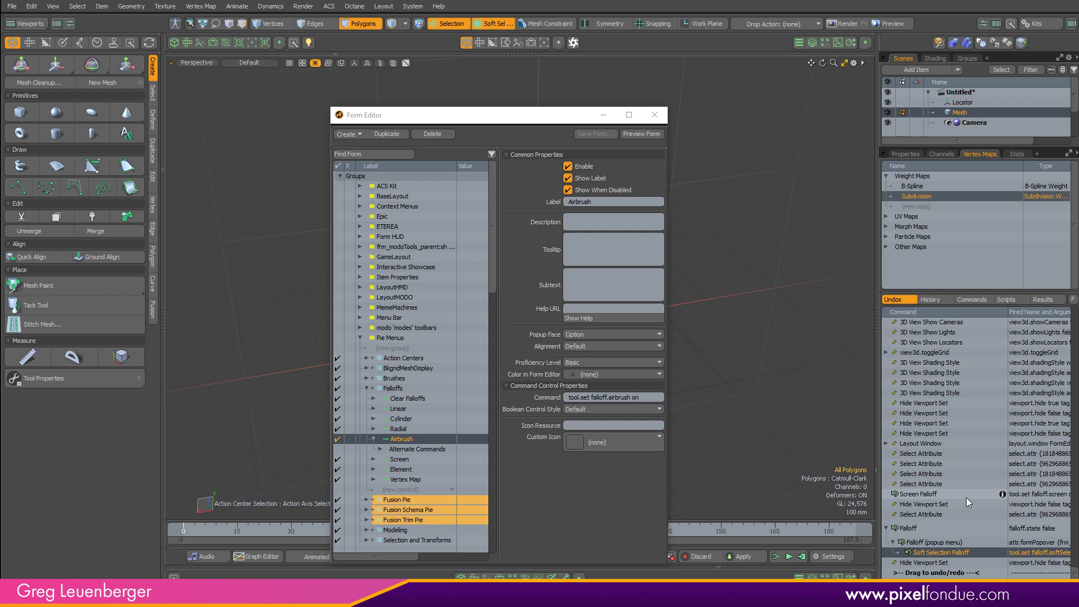
# - Change the Airbrush control's command to "tool.set falloff.softSelection on" and its label to "Soft Selection", and collapse the Falloffs form
pyautogui.moveTo(641, 398); pyautogui.dragTo(591, 397)
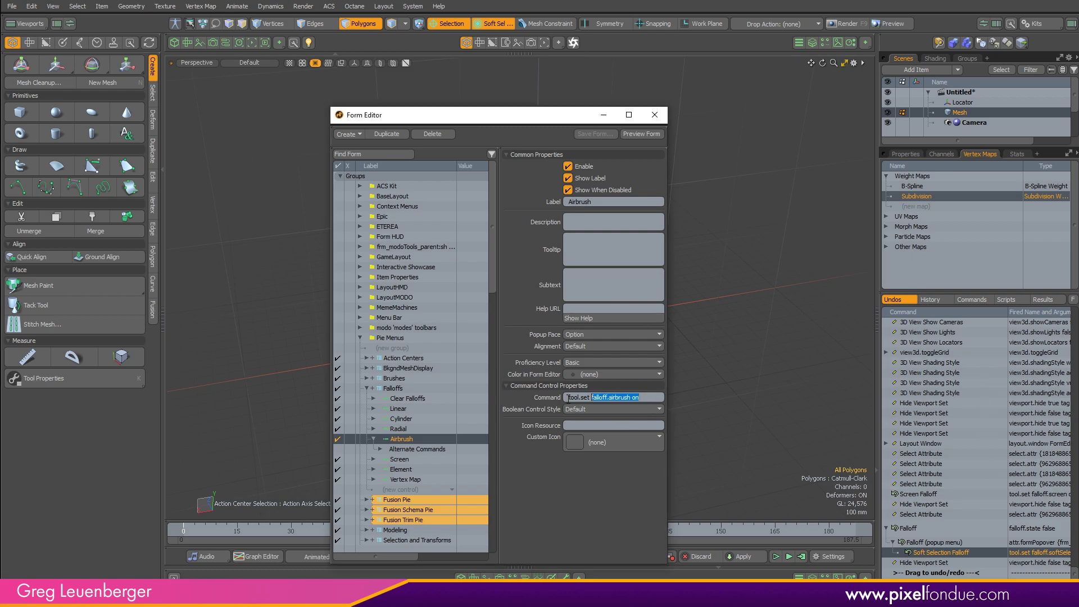
pyautogui.write('falloff.softSelection on')
pyautogui.click(598, 201)
pyautogui.write('Soft Selectio')
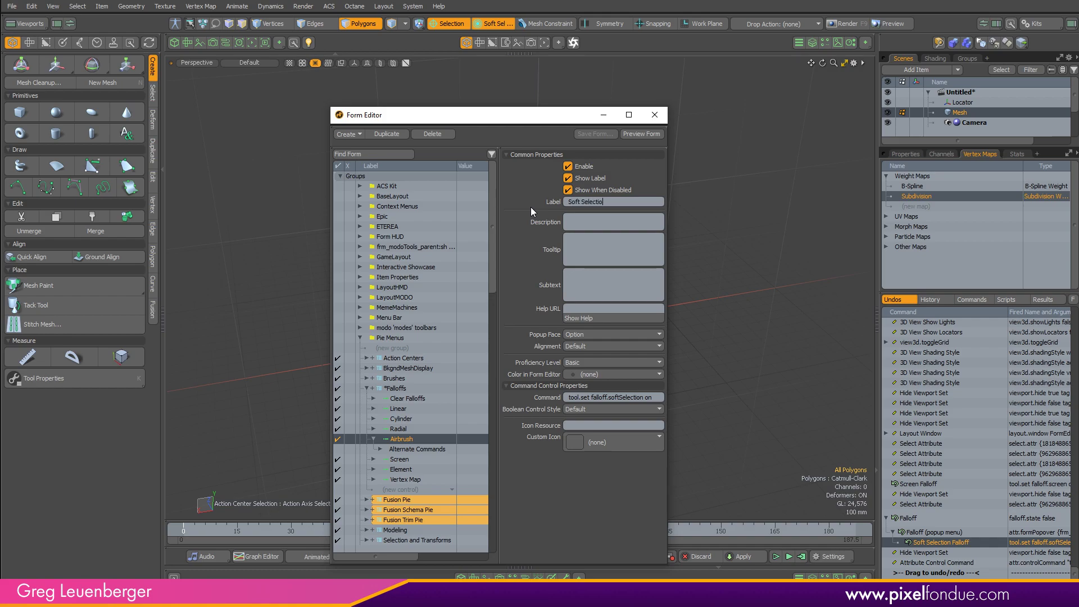
pyautogui.write('nn')
pyautogui.press('Return')
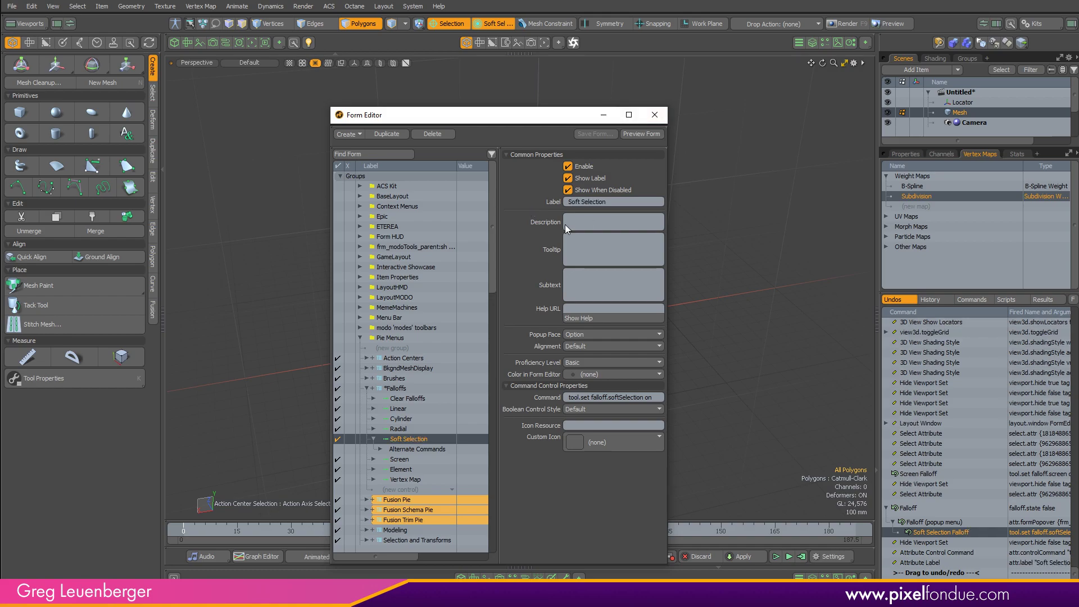
pyautogui.click(367, 388)
pyautogui.click(396, 389)
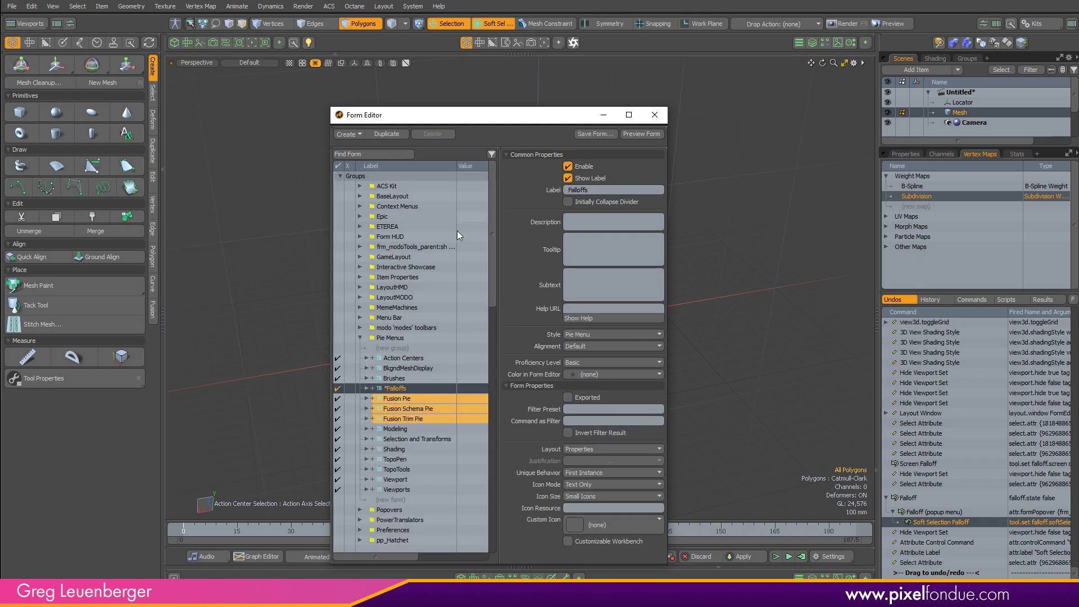
# - Assign the Action Centers pie menu form to the Ctrl-3 shortcut, overwriting the existing assignment
pyautogui.click(405, 358)
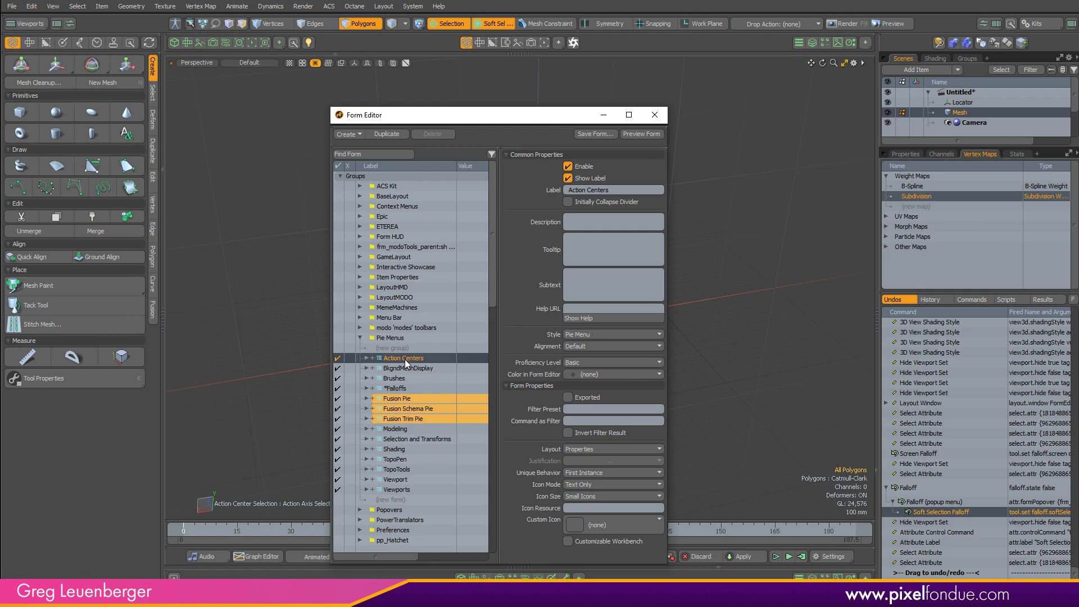
pyautogui.rightClick(381, 364)
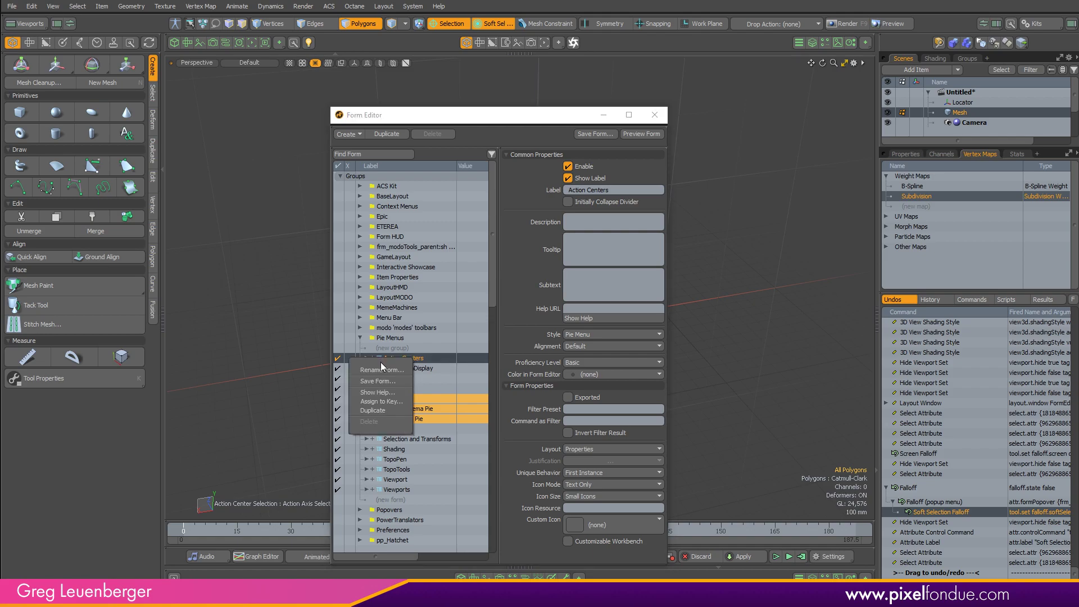
pyautogui.click(386, 401)
pyautogui.press('ctrl')
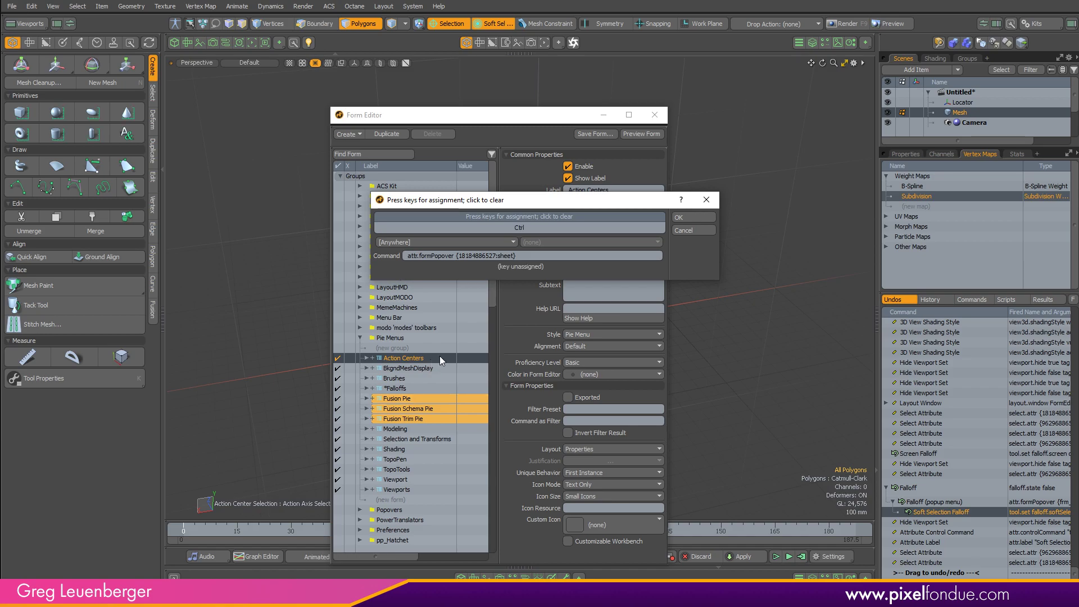
pyautogui.hotkey('ctrl', '3')
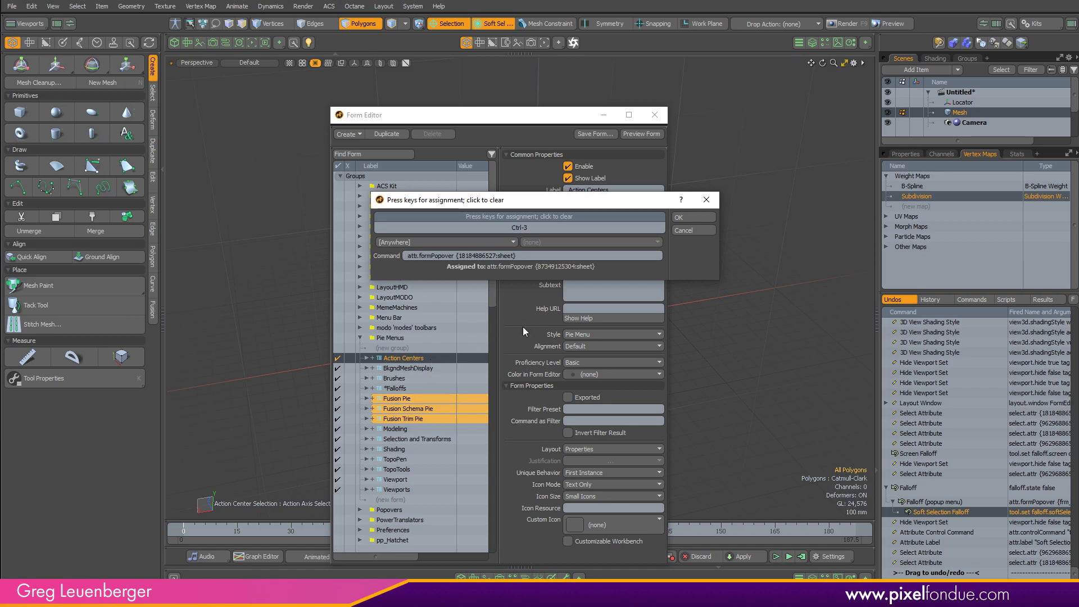
pyautogui.click(687, 217)
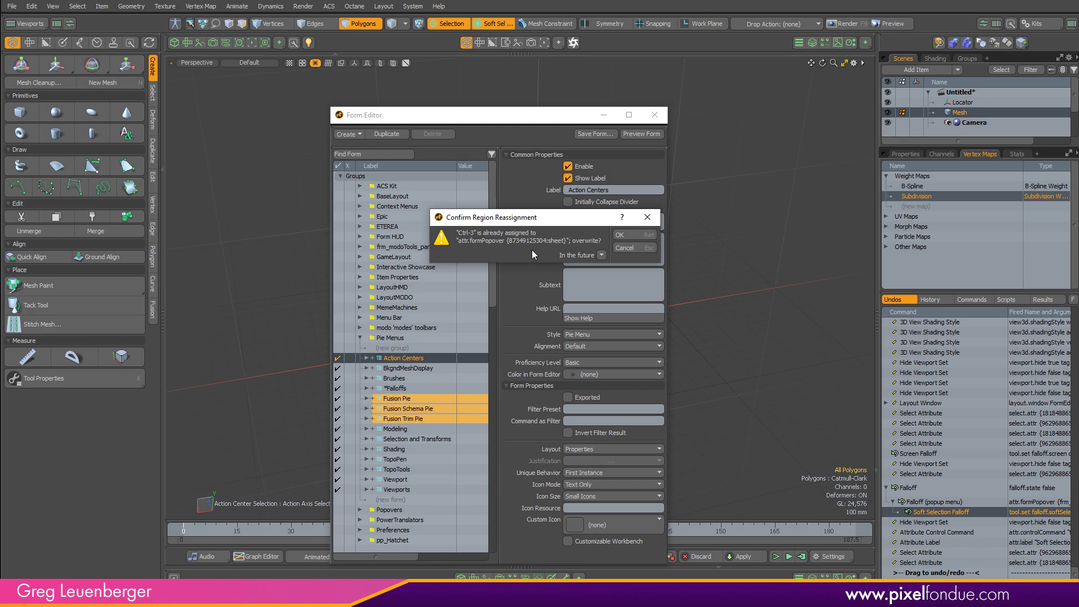
pyautogui.click(636, 237)
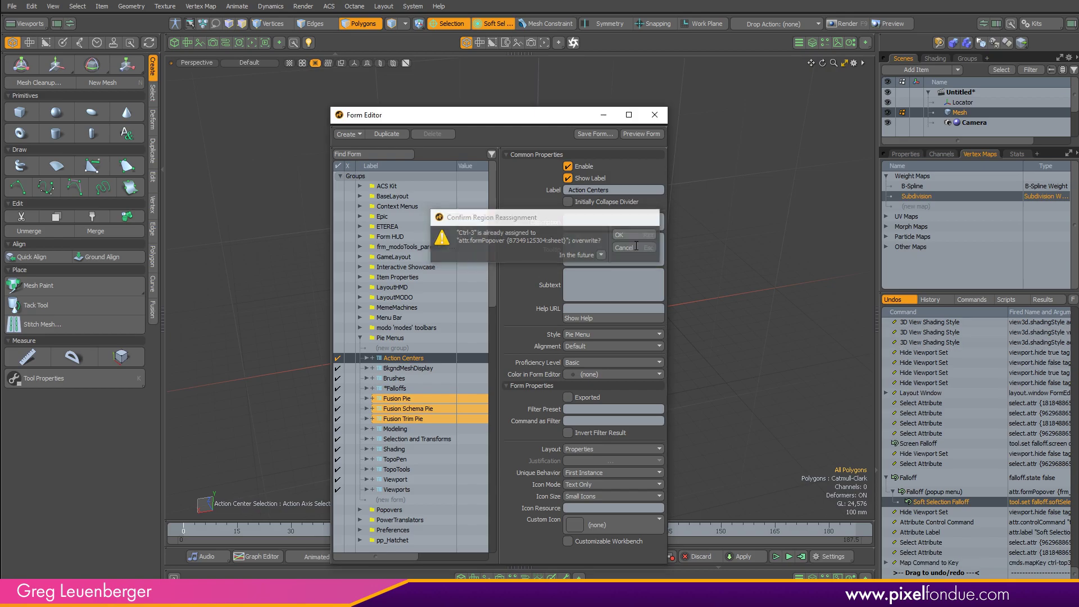
# - Assign the Falloffs pie menu form to Ctrl-4, overwriting the existing assignment, and close the Form Editor
pyautogui.click(399, 389)
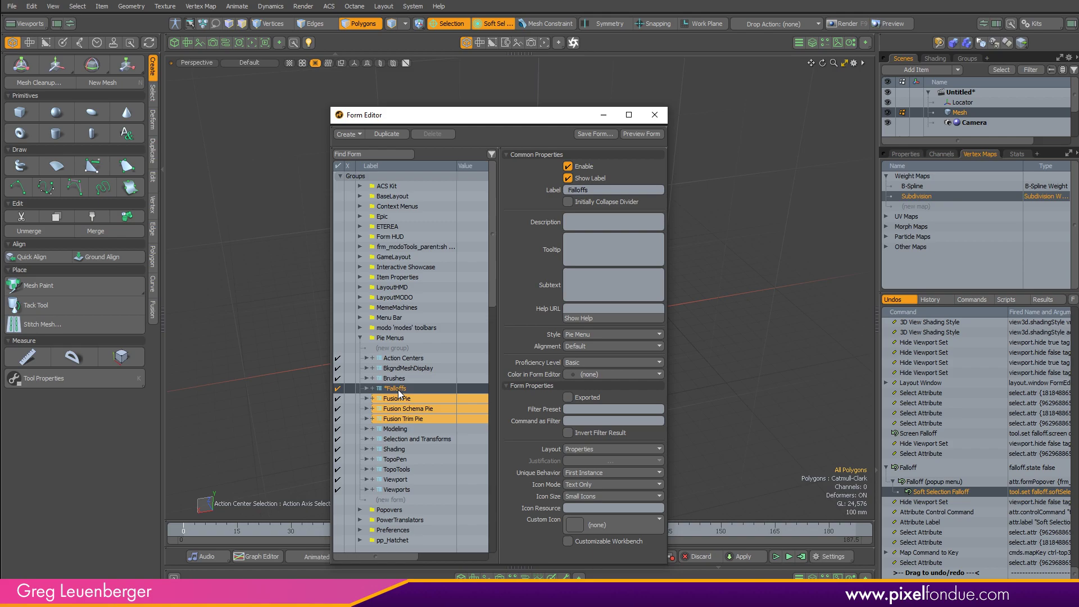
pyautogui.rightClick(398, 390)
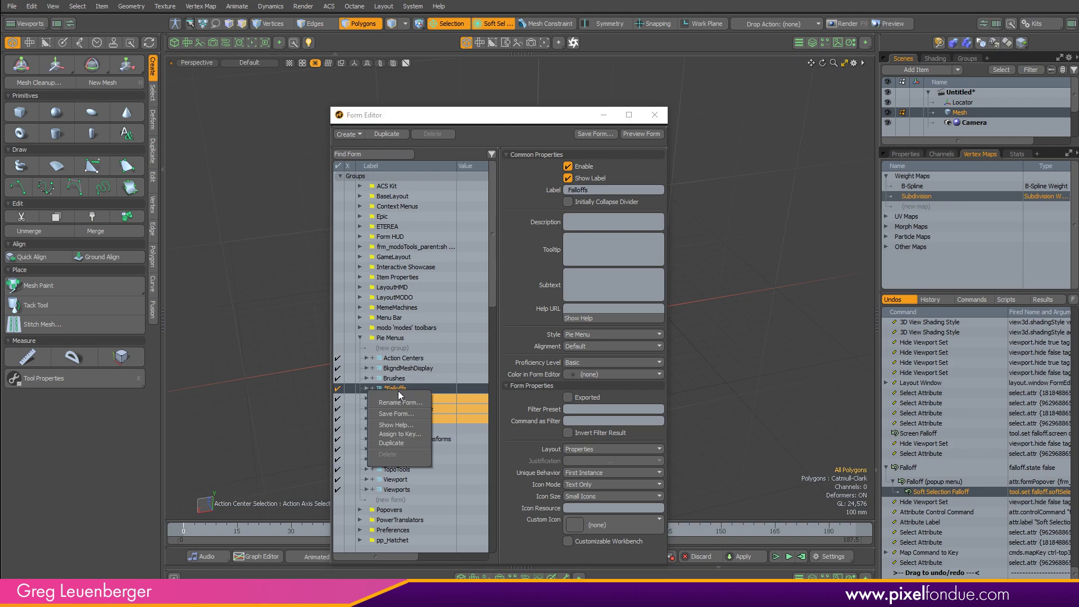
pyautogui.click(397, 433)
pyautogui.hotkey('ctrl', '4')
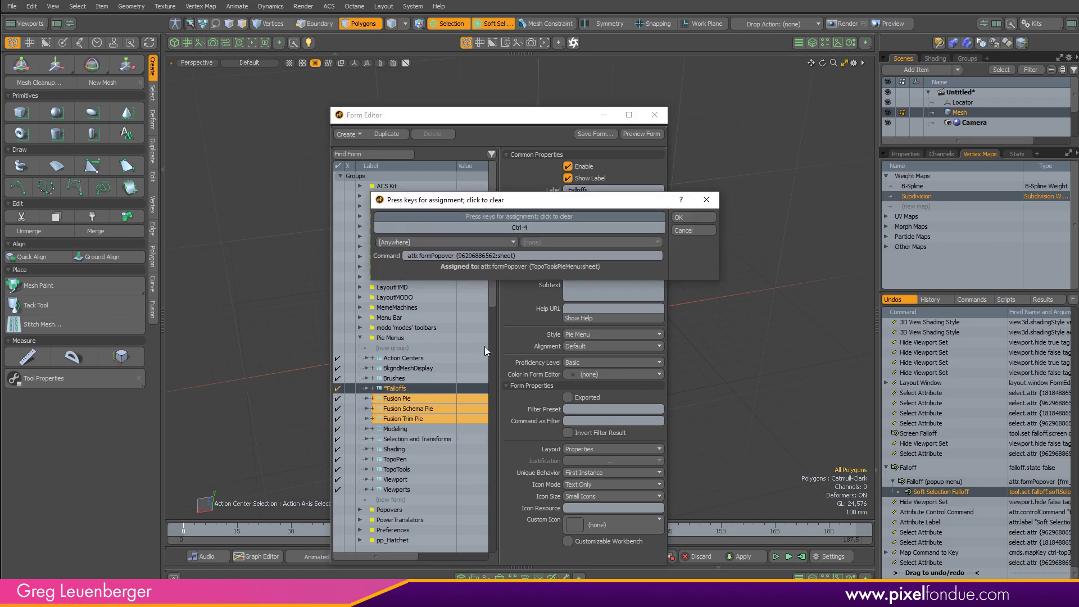
pyautogui.click(690, 217)
pyautogui.click(632, 236)
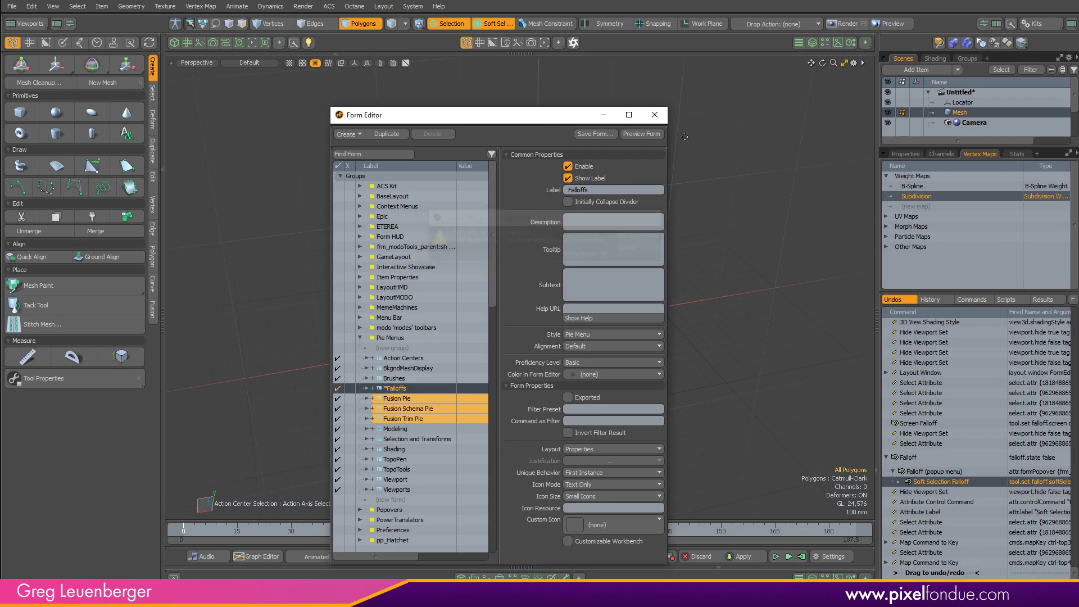
pyautogui.click(655, 114)
# - Test the newly assigned Action Centers and Falloffs pie menus over the mesh, and clear the active falloff
pyautogui.scroll(2, 584, 297)
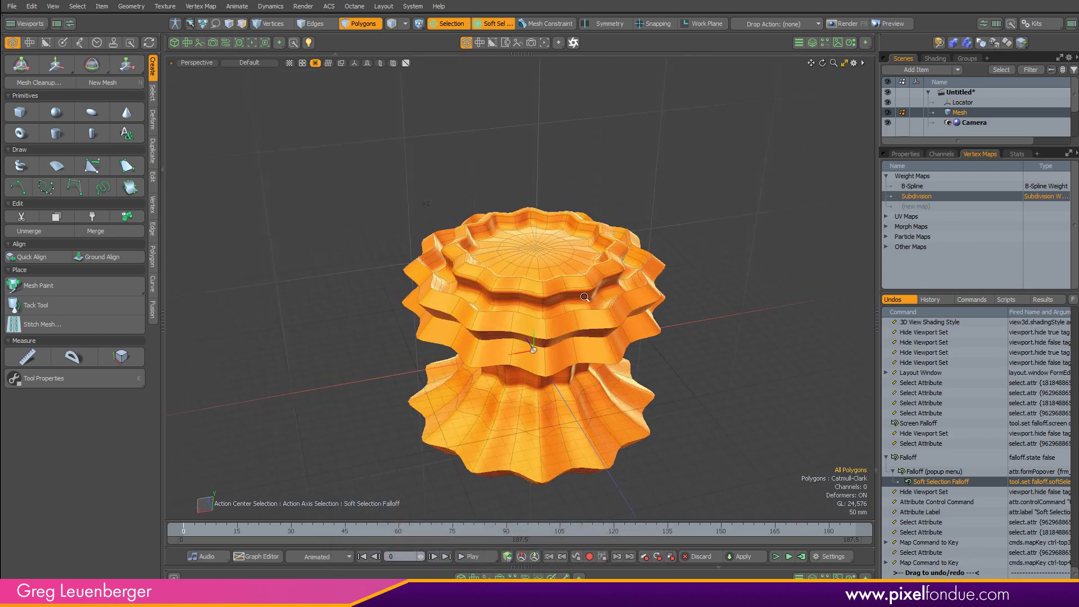
pyautogui.keyDown('ctrl'); pyautogui.keyDown('alt'); pyautogui.moveTo(584, 296); pyautogui.dragTo(555, 259); pyautogui.keyUp('alt'); pyautogui.keyUp('ctrl')
pyautogui.keyDown('alt'); pyautogui.keyDown('shift'); pyautogui.moveTo(555, 259); pyautogui.dragTo(524, 223); pyautogui.keyUp('shift'); pyautogui.keyUp('alt')
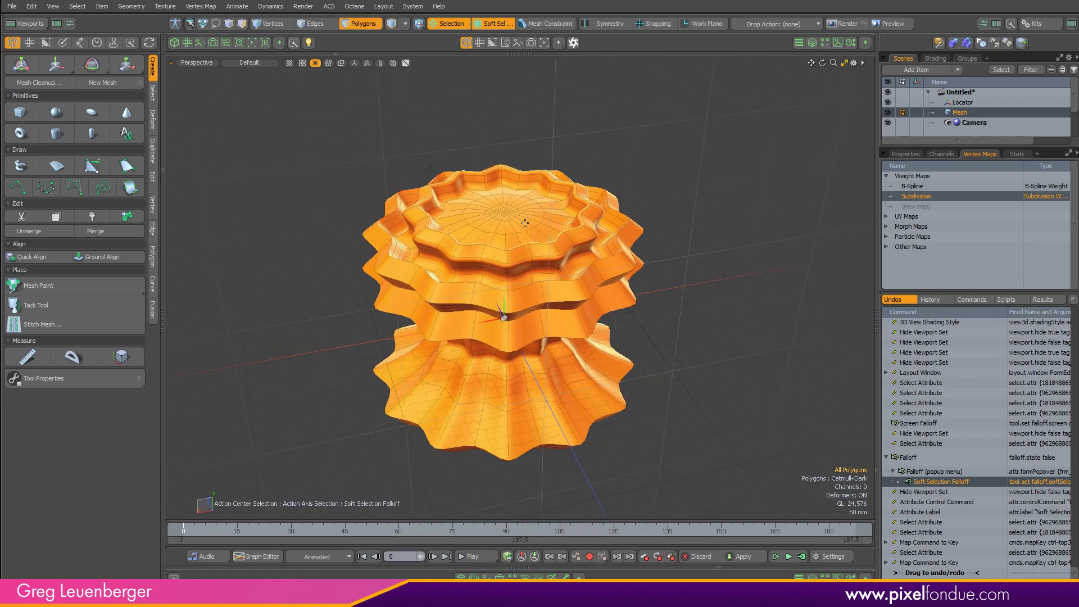
pyautogui.press('3')
pyautogui.press('3')
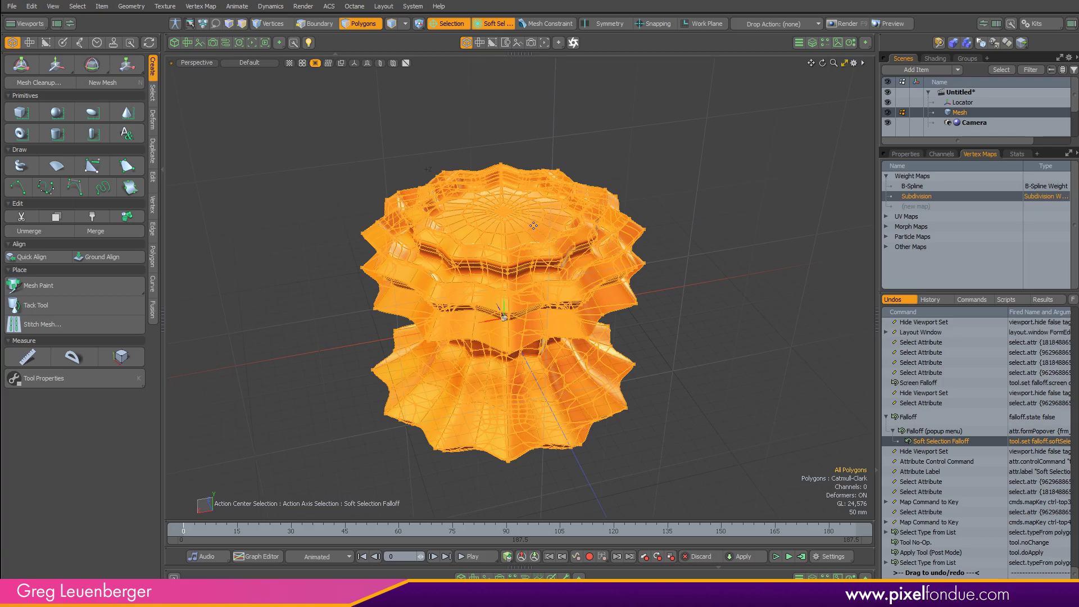
pyautogui.hotkey('ctrl', '3')
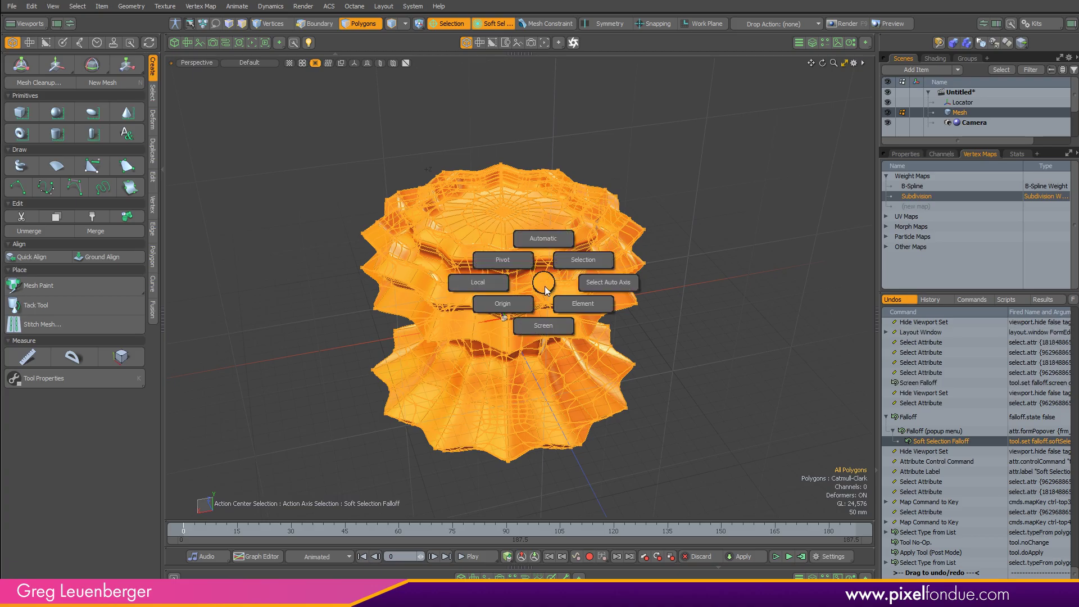
pyautogui.hotkey('ctrl', '4')
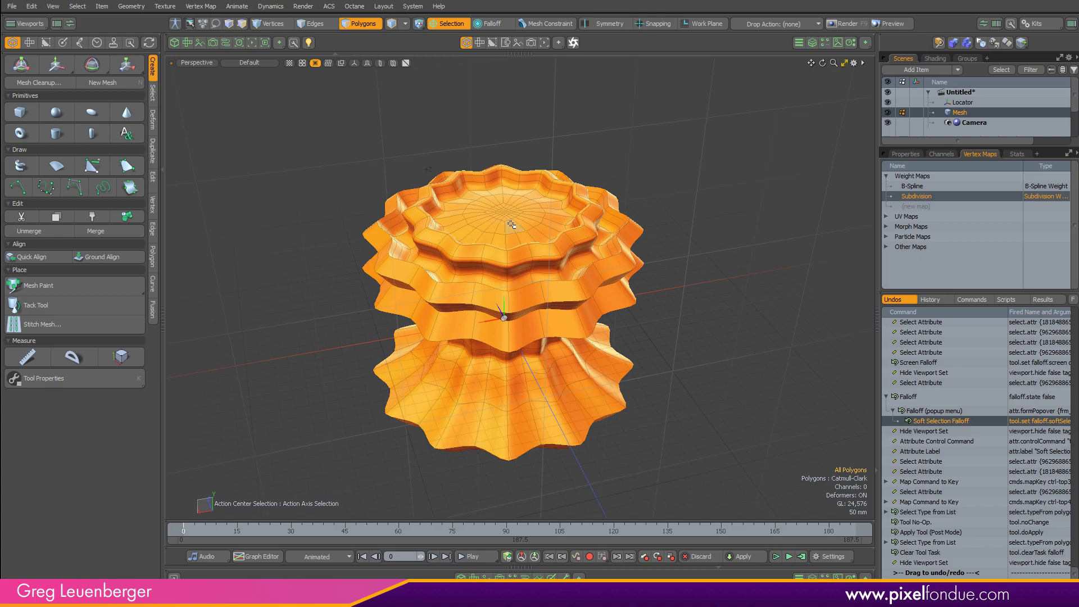
# - Hide the undo history and turn off the Matcap Shader in the Shader Tree
pyautogui.click(939, 292)
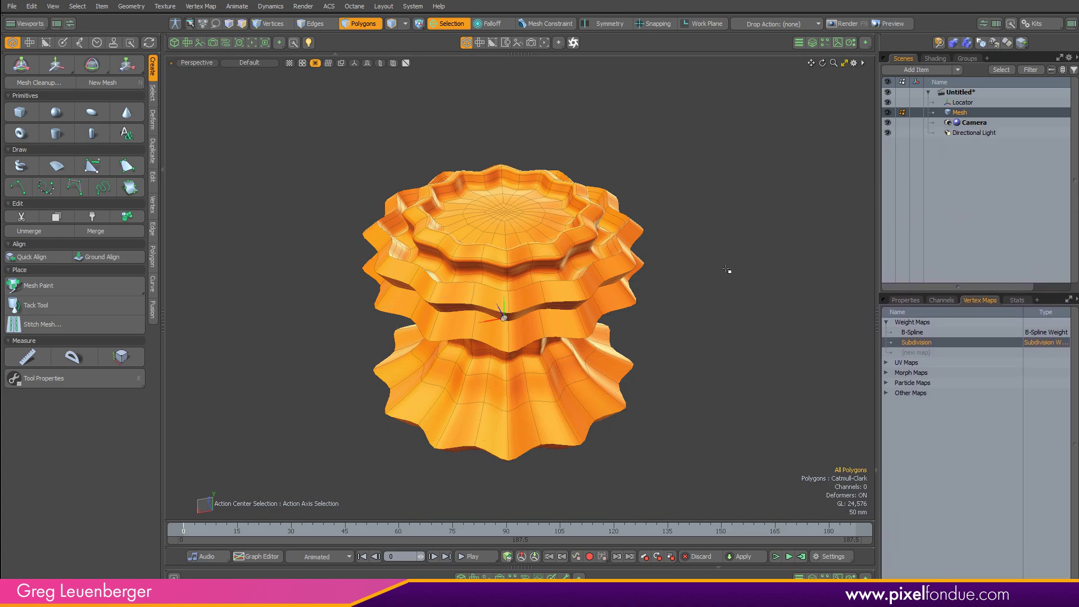
pyautogui.click(935, 58)
pyautogui.click(887, 114)
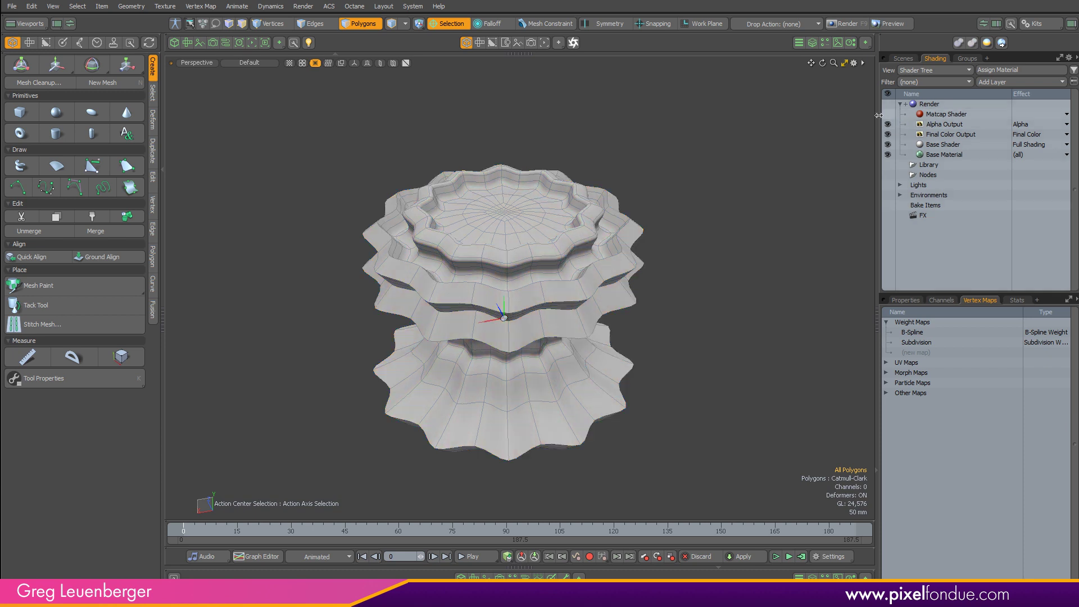
# - Select a few polygons on the mesh's top cap and grow the selection four times to cover the recessed top
pyautogui.scroll(-5, 689, 281)
pyautogui.scroll(4, 689, 284)
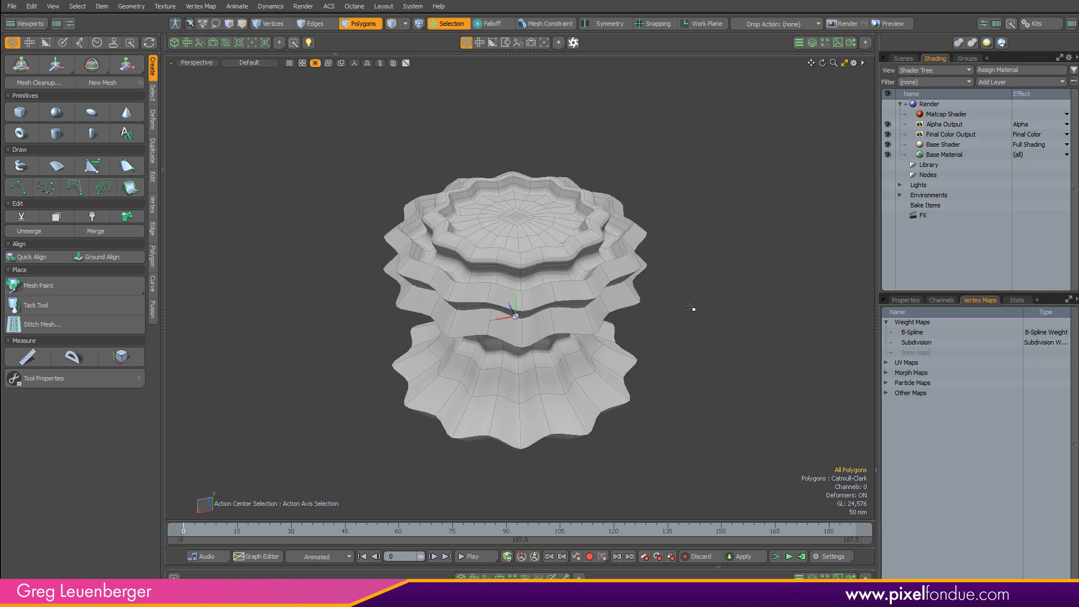
pyautogui.moveTo(514, 230); pyautogui.dragTo(541, 238)
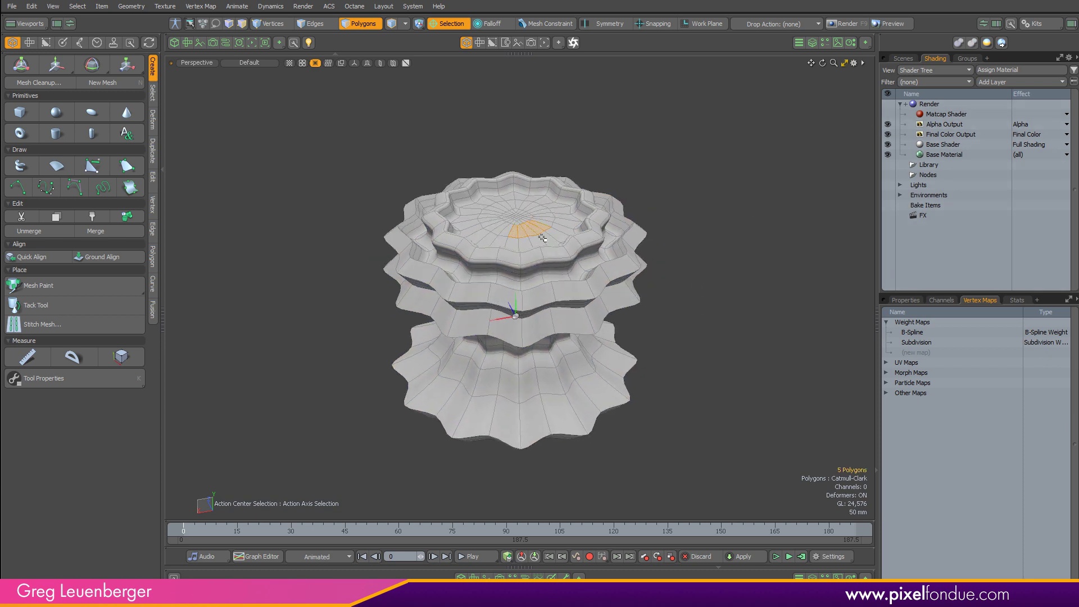
pyautogui.hotkey('shift', 'Up')
pyautogui.hotkey('shift', 'Up')
pyautogui.hotkey('shift', 'Up')
pyautogui.hotkey('shift', 'Up')
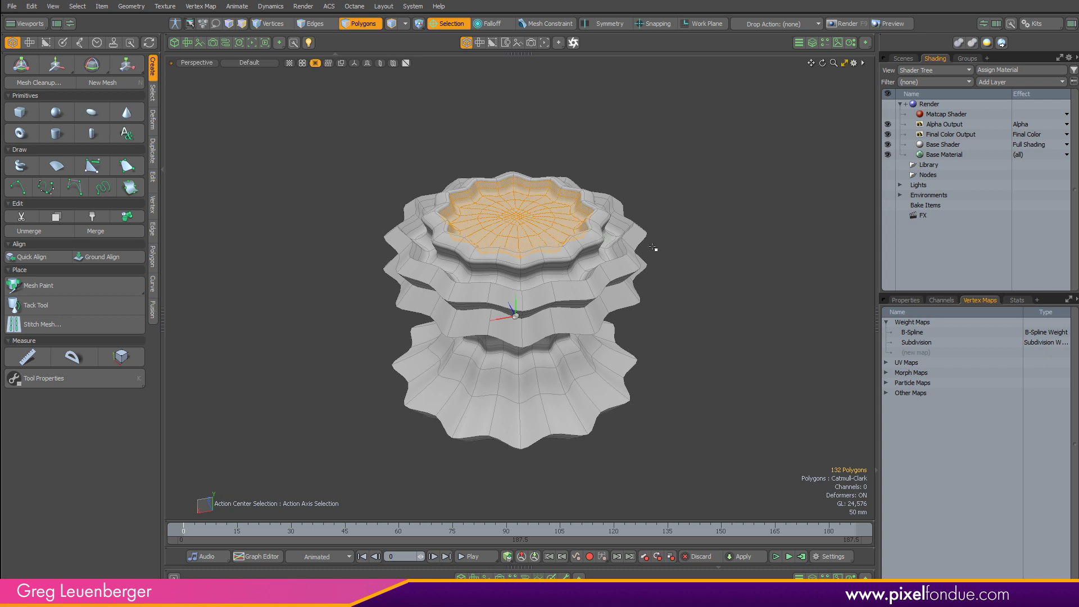
# - Apply a Soft Selection falloff and raise the selected top-cap polygons with the Transform tool to stretch the mesh upward
pyautogui.hotkey('shift', 'f')
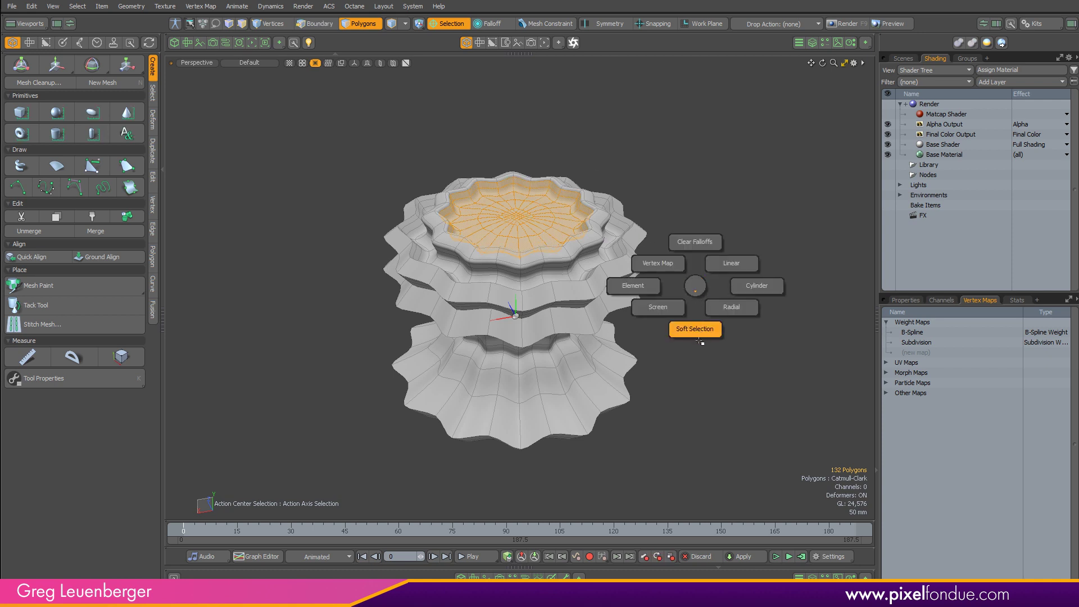
pyautogui.click(696, 332)
pyautogui.press('y')
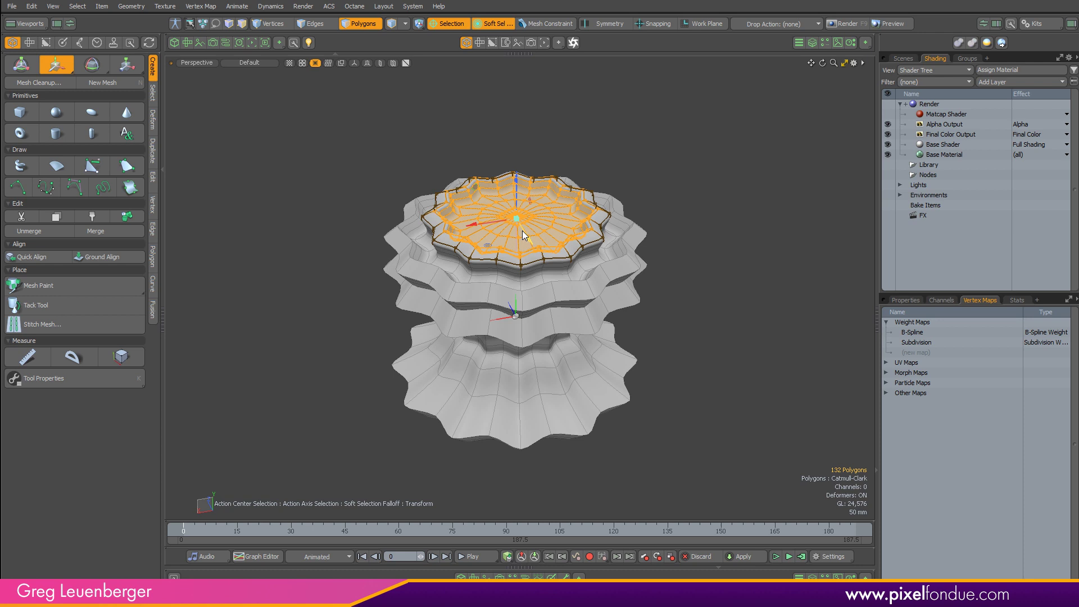
pyautogui.moveTo(520, 215); pyautogui.dragTo(617, 206, button='right')
pyautogui.moveTo(515, 194); pyautogui.dragTo(534, 97)
pyautogui.keyDown('alt'); pyautogui.keyDown('shift'); pyautogui.moveTo(622, 221); pyautogui.dragTo(615, 236); pyautogui.keyUp('shift'); pyautogui.keyUp('alt')
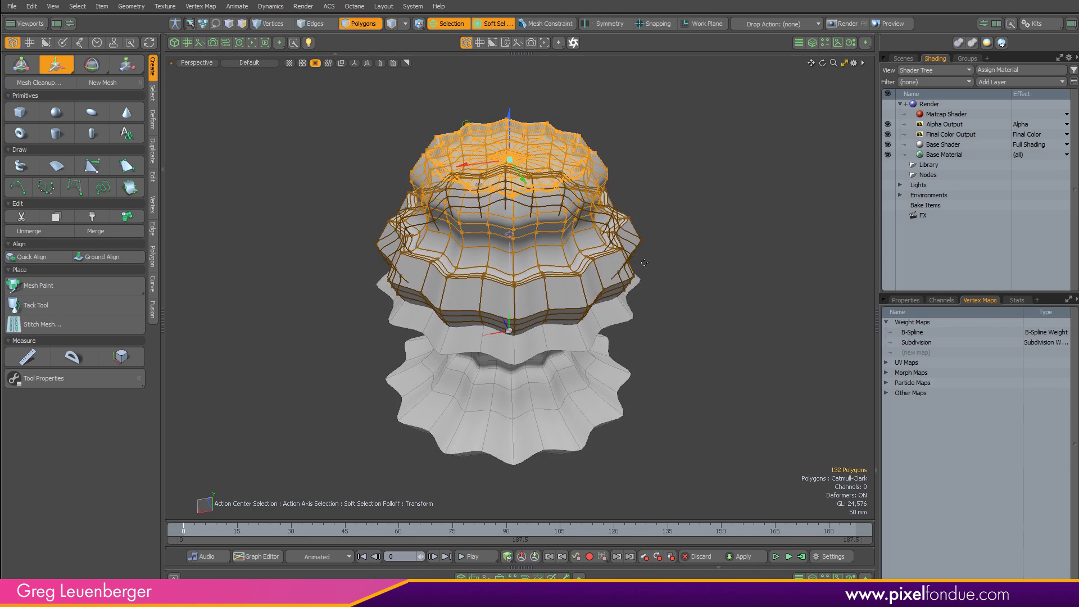
# - Clear the Soft Selection falloff with the Falloffs pie menu and drop the Transform tool
pyautogui.hotkey('shift', 'f')
pyautogui.click(640, 162)
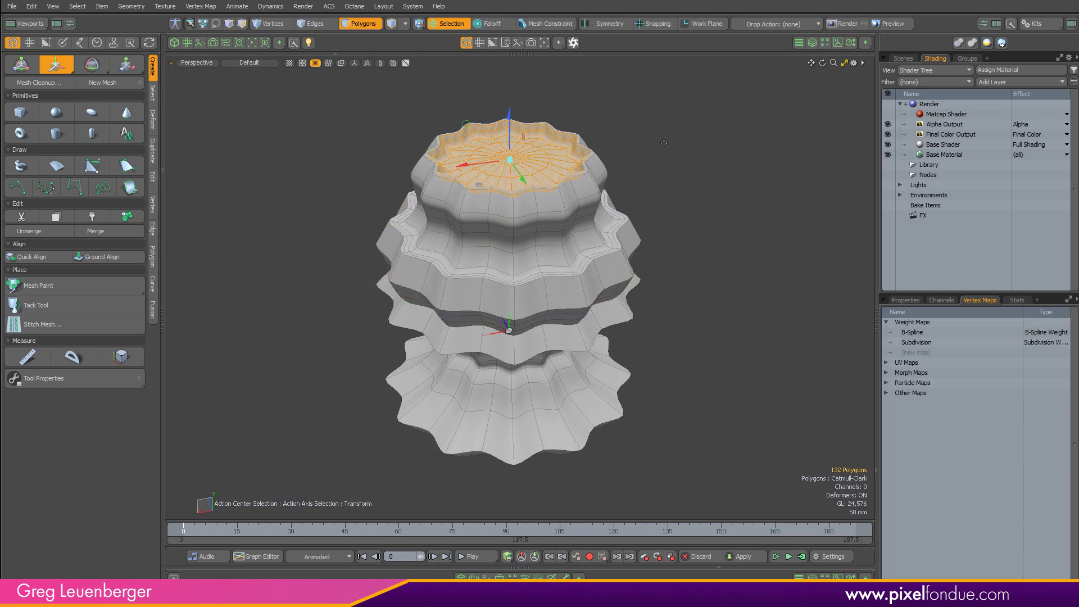
pyautogui.press('space')
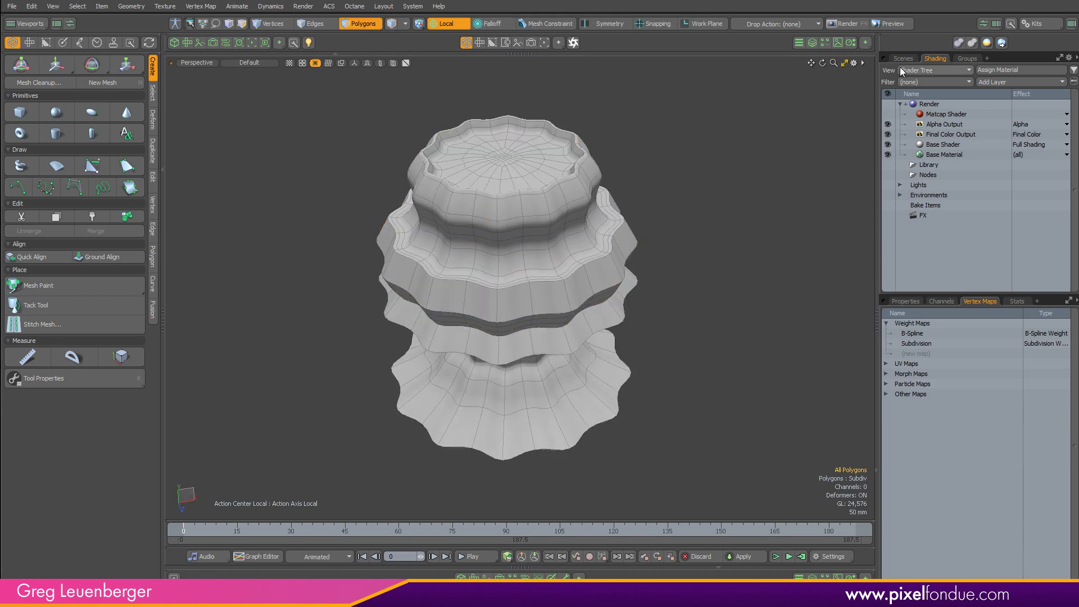
# - Add a new mesh item, hide the original mesh, and create a cube in the new item
pyautogui.click(897, 60)
pyautogui.press('n')
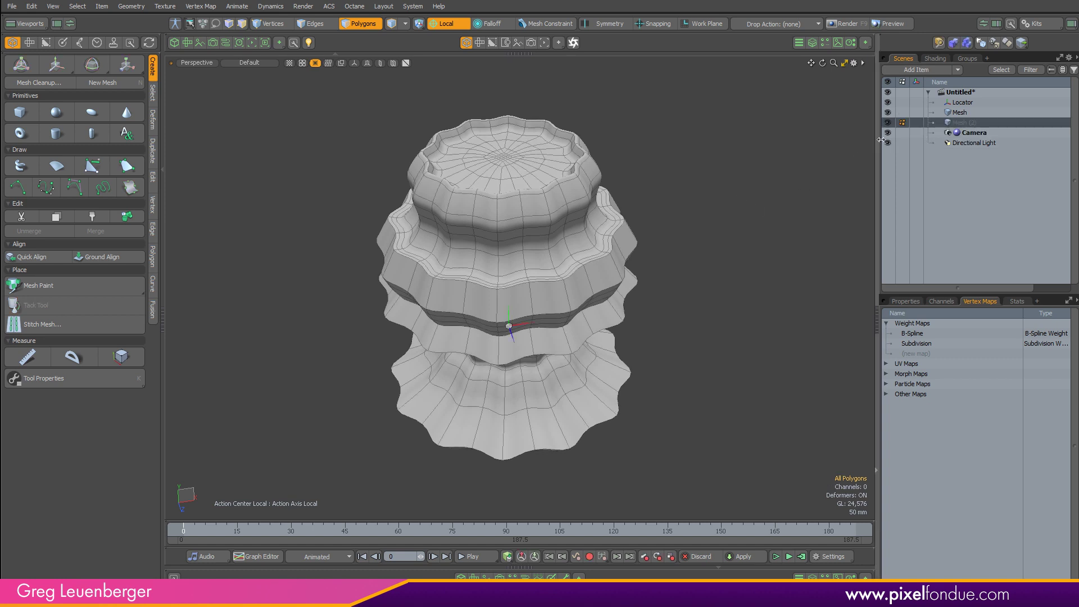
pyautogui.click(887, 112)
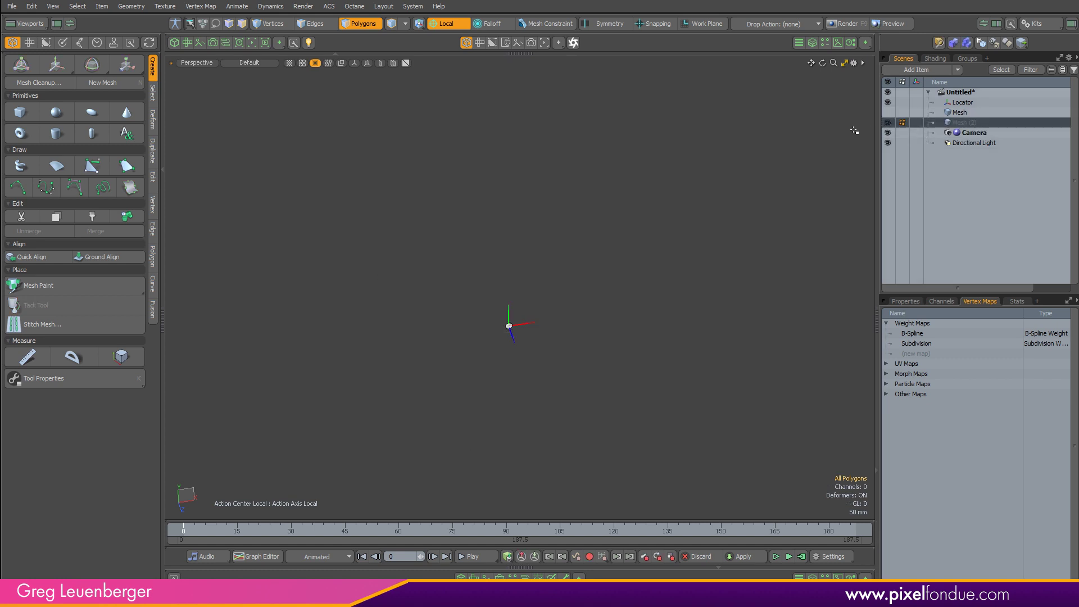
pyautogui.click(20, 112)
# - Select the cube's lower side edge and move it outward with the Automatic action center to slant the side face
pyautogui.keyDown('alt'); pyautogui.moveTo(589, 378); pyautogui.dragTo(318, 318); pyautogui.keyUp('alt')
pyautogui.press('2')
pyautogui.click(627, 398)
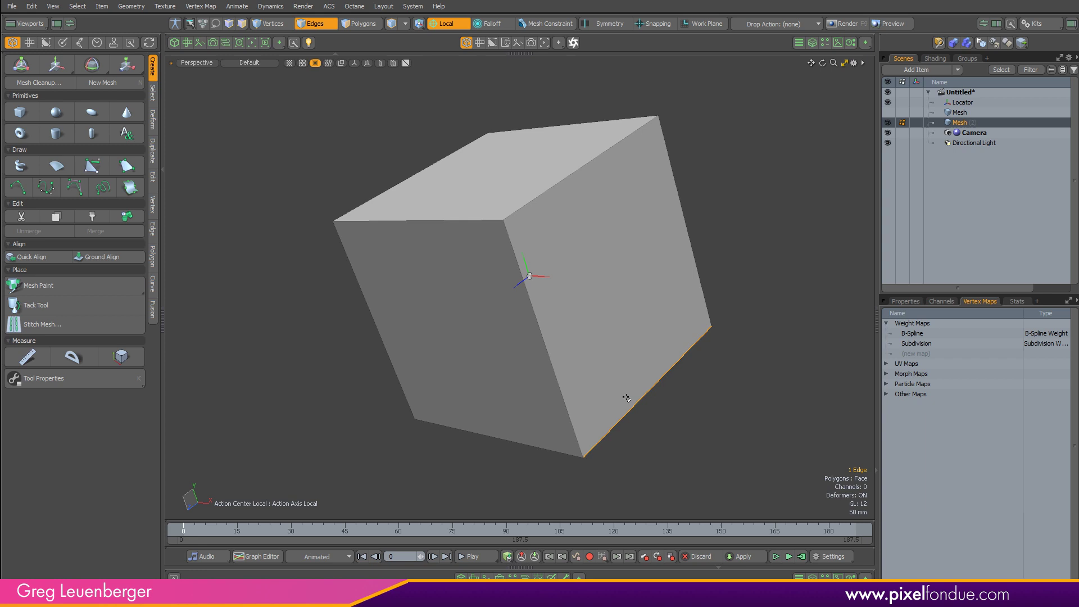
pyautogui.press('w')
pyautogui.keyDown('alt'); pyautogui.moveTo(564, 367); pyautogui.dragTo(774, 320); pyautogui.keyUp('alt')
pyautogui.hotkey('alt', 'a')
pyautogui.press('q')
pyautogui.press('Escape')
pyautogui.moveTo(666, 203); pyautogui.dragTo(558, 282)
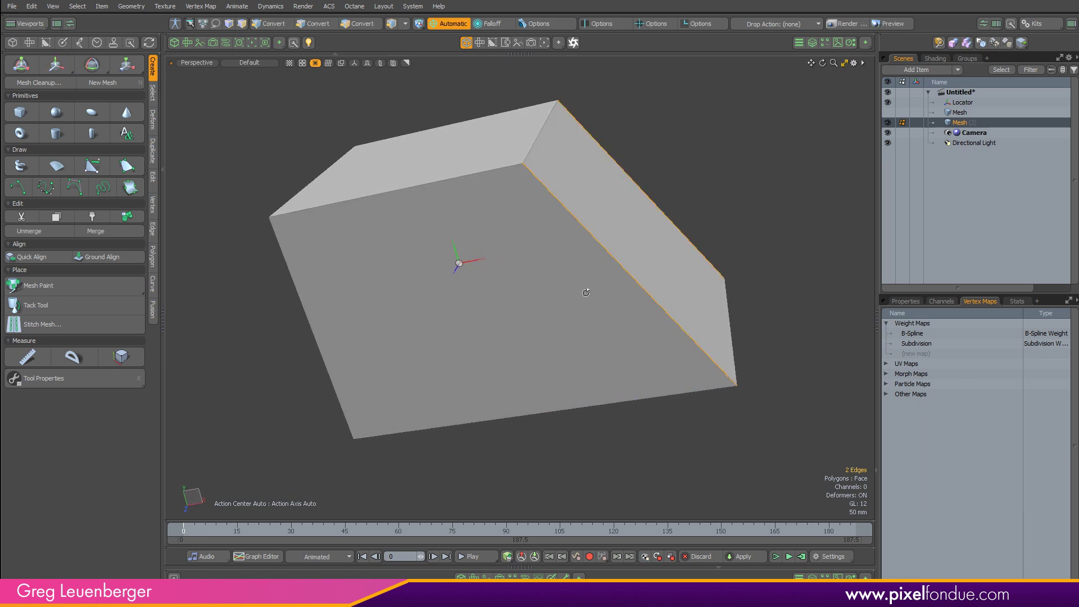
# - Slice an edge loop across the middle of the slanted face and clear the edge selection
pyautogui.hotkey('alt', 'c')
pyautogui.hotkey('ctrl', 'd')
pyautogui.press('space')
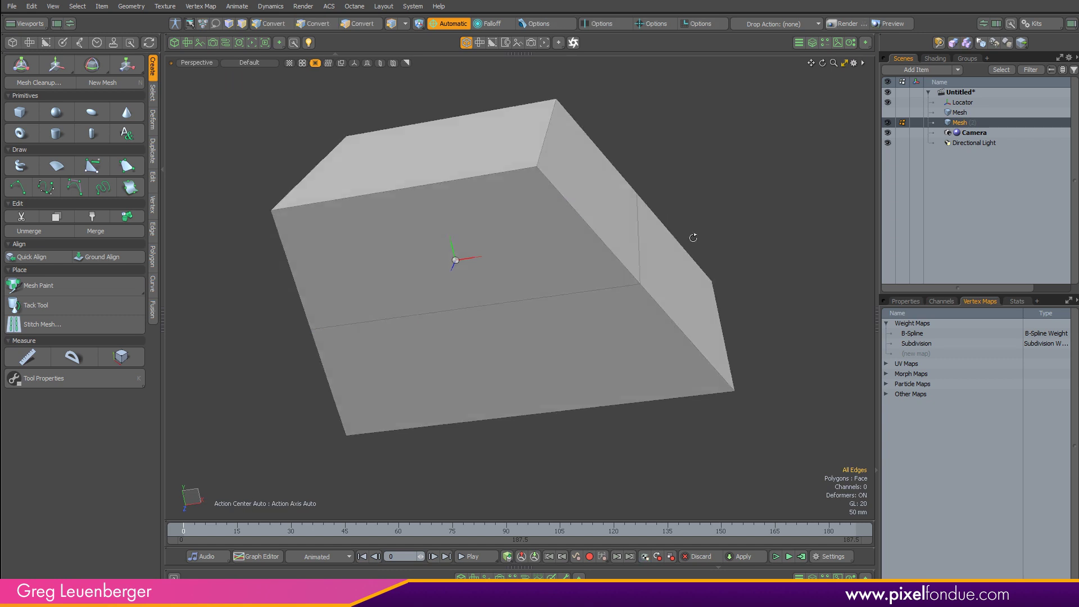
# - Select the new edge on the slanted face and slide it down the slope using Transform with the Element action center
pyautogui.click(633, 241)
pyautogui.press('y')
pyautogui.keyDown('alt'); pyautogui.moveTo(599, 223); pyautogui.dragTo(616, 227); pyautogui.keyUp('alt')
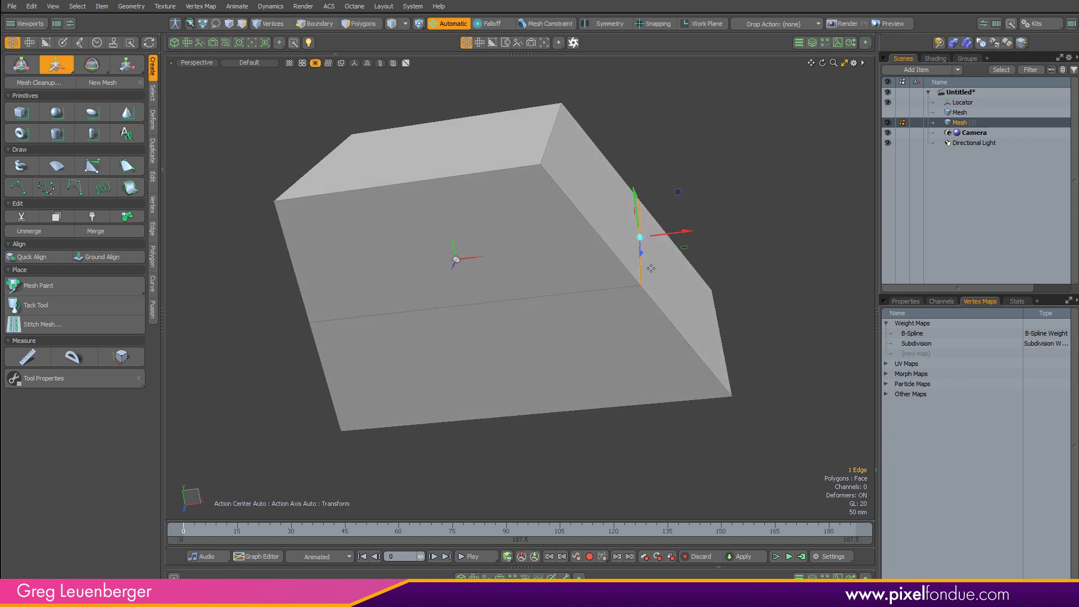
pyautogui.hotkey('alt', 'a')
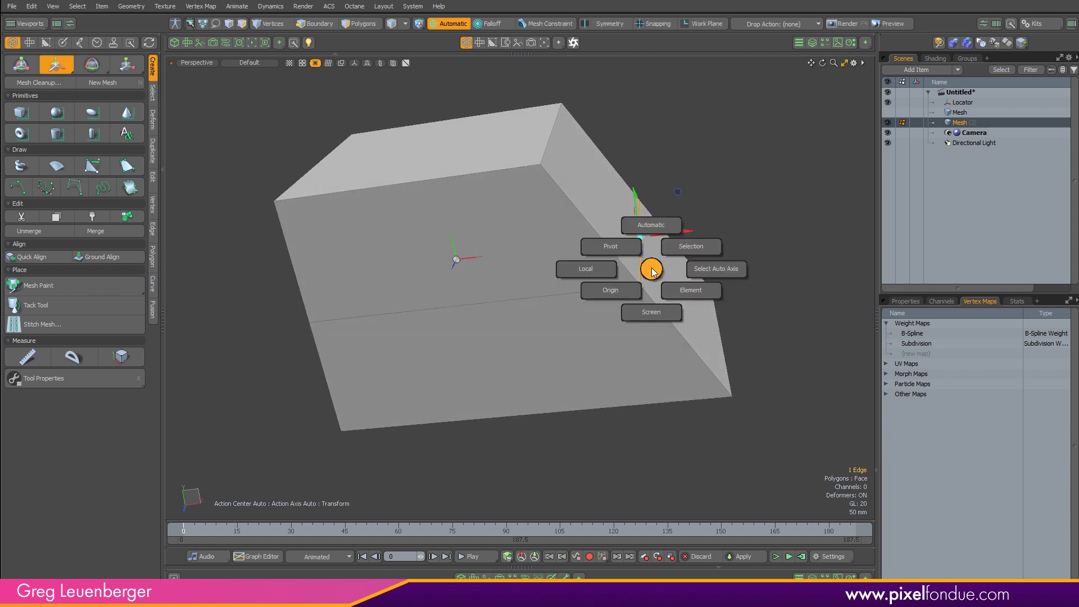
pyautogui.click(690, 290)
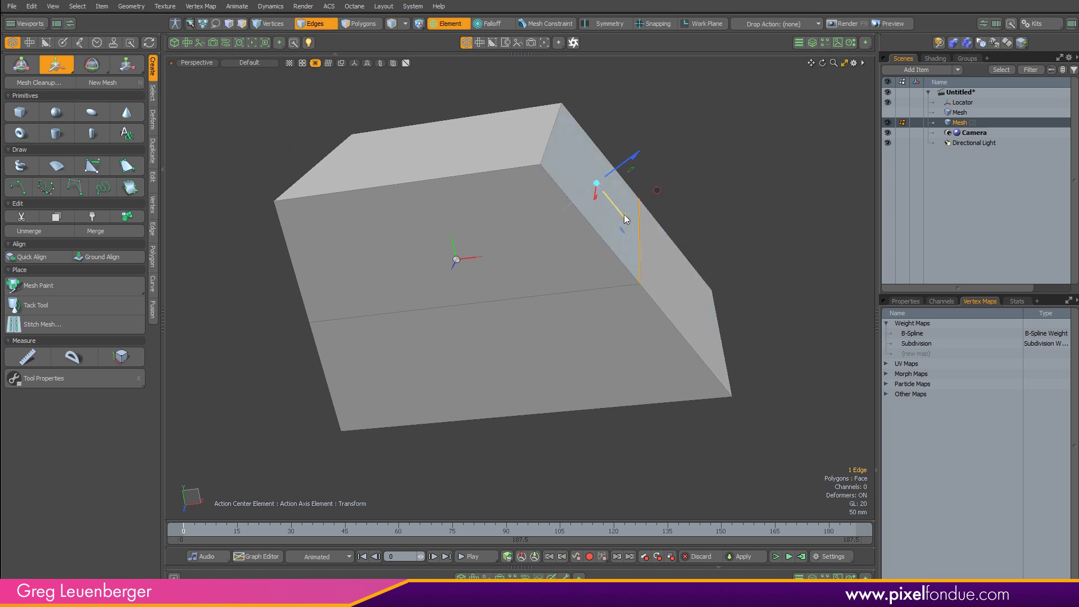
pyautogui.moveTo(625, 218); pyautogui.dragTo(630, 254)
# - Set the action center back to Automatic with the Action Centers pie menu and view the block from its side
pyautogui.press('ctrl')
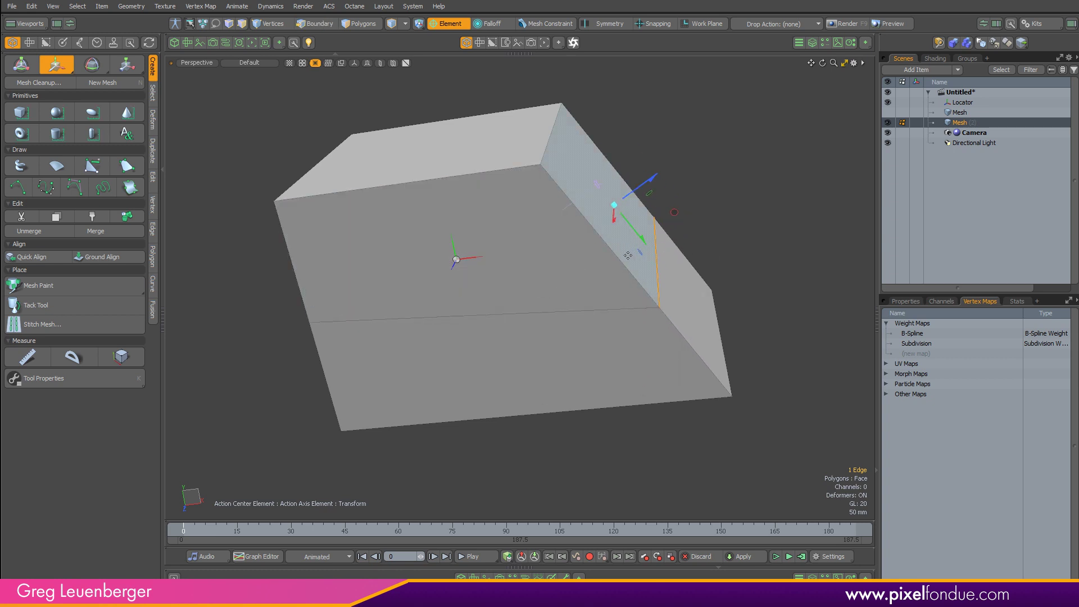
pyautogui.hotkey('ctrl', '3')
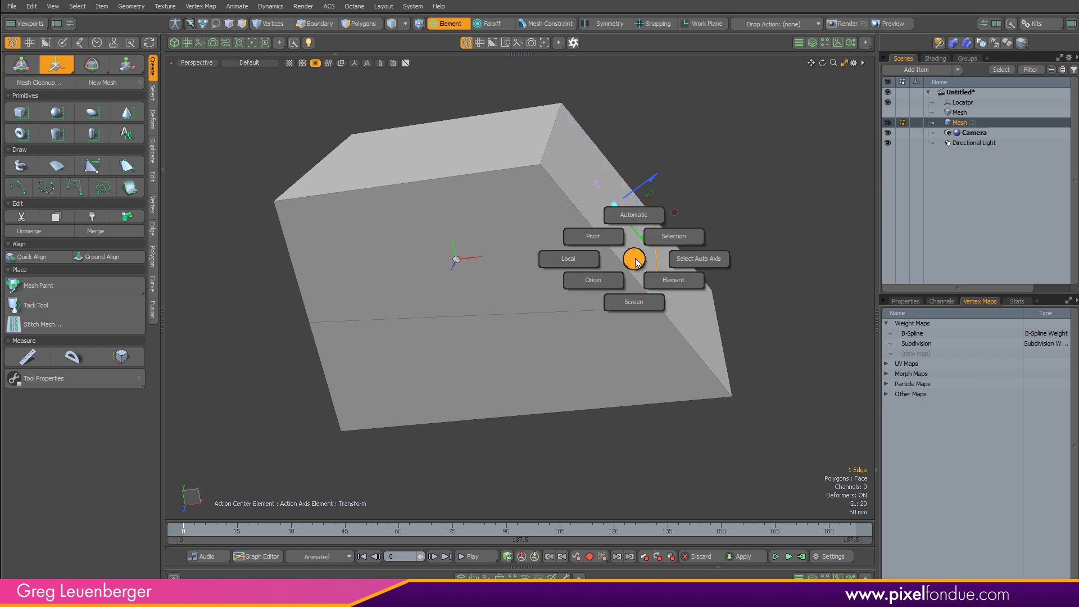
pyautogui.click(639, 221)
pyautogui.keyDown('alt'); pyautogui.moveTo(650, 309); pyautogui.dragTo(777, 188); pyautogui.keyUp('alt')
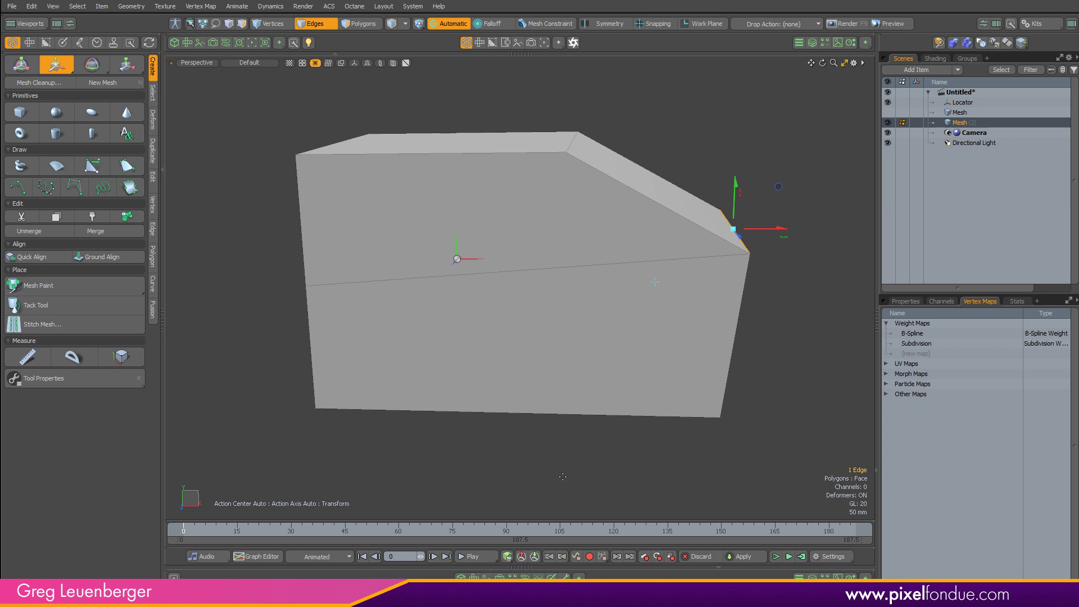
# - Bring up the Action Centers and Falloffs pie menus once more and choose Clear Falloffs
pyautogui.hotkey('alt', 'a')
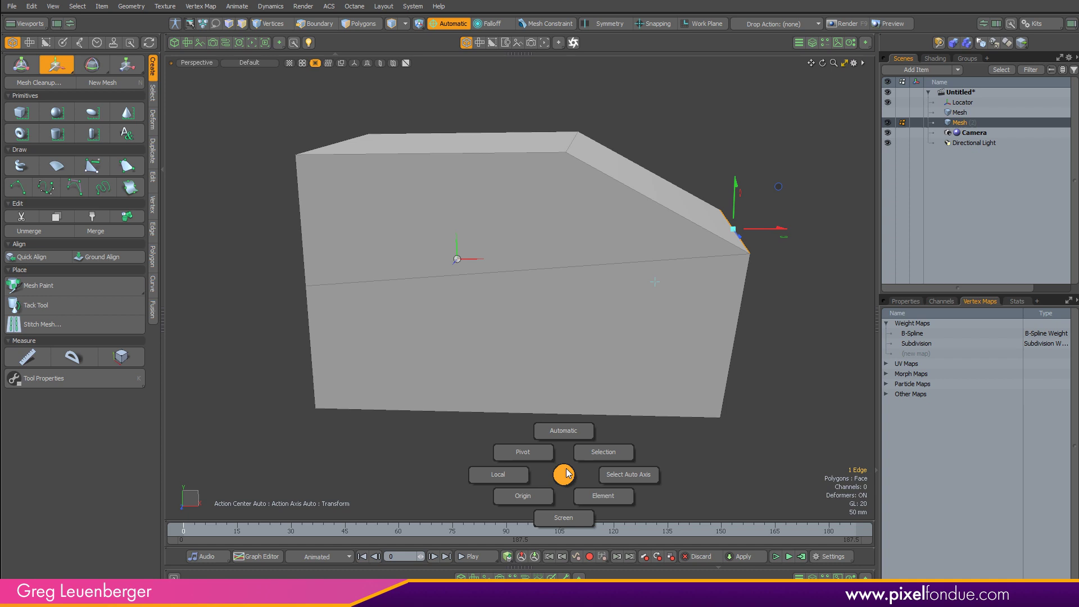
pyautogui.hotkey('alt', 'f')
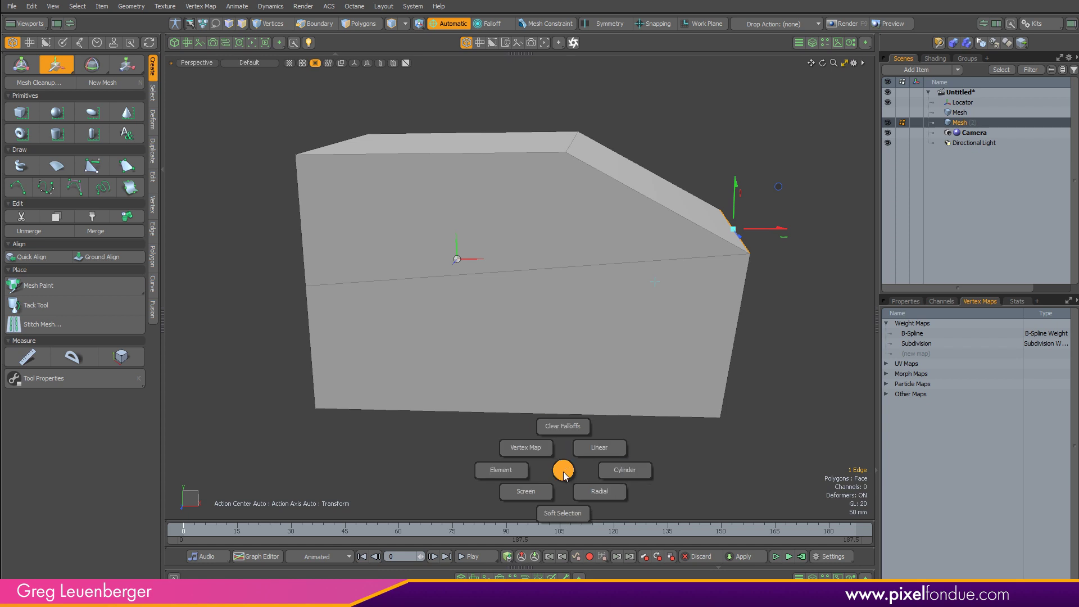
pyautogui.click(559, 425)
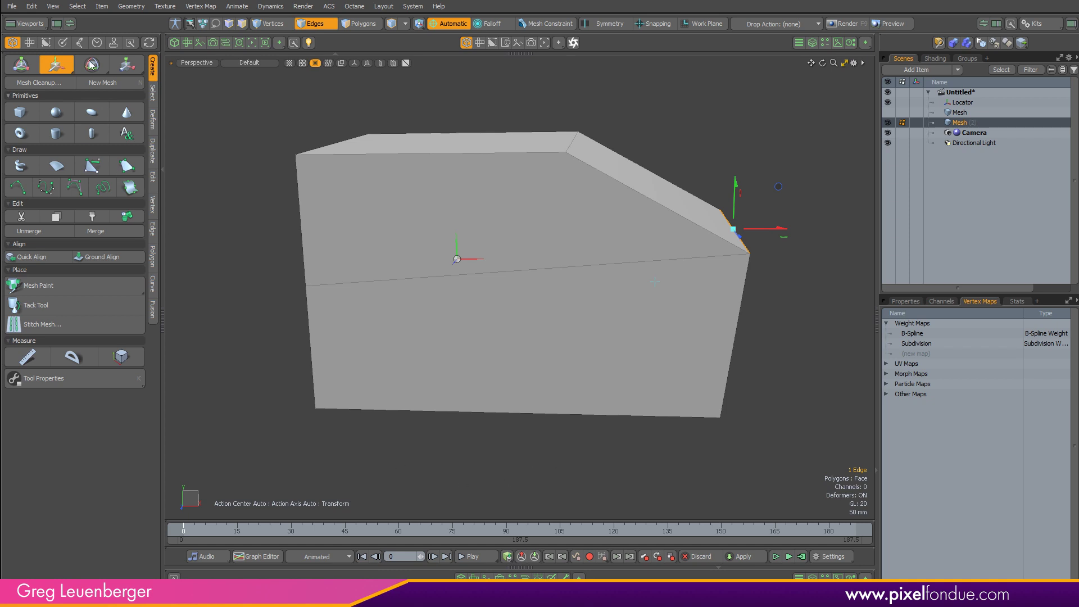
# - Save the program configuration with Config Save to keep the customized pie menus and shortcuts
pyautogui.click(11, 6)
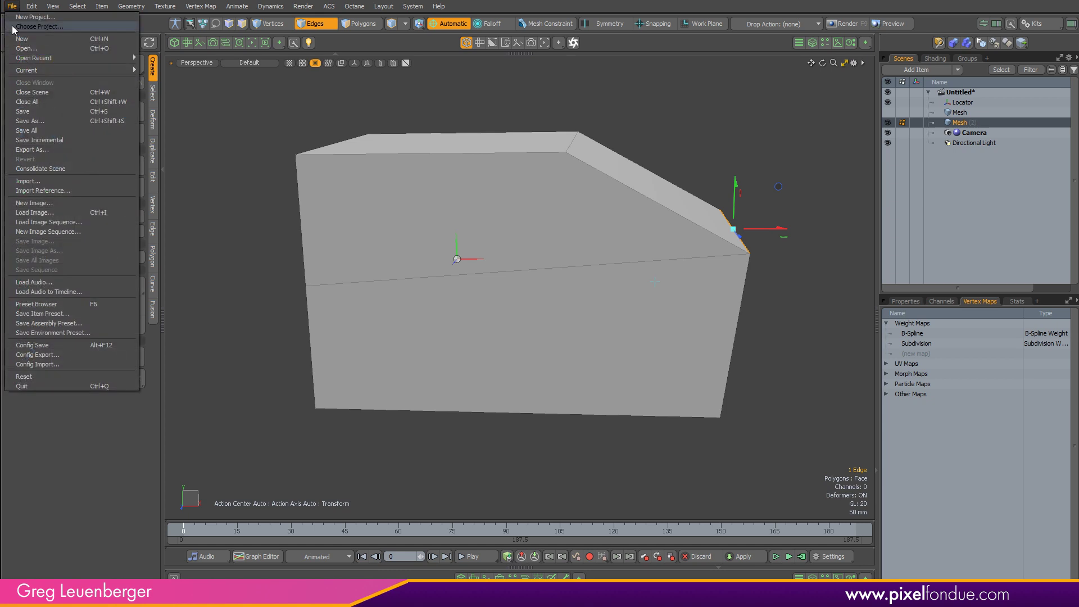
pyautogui.click(48, 345)
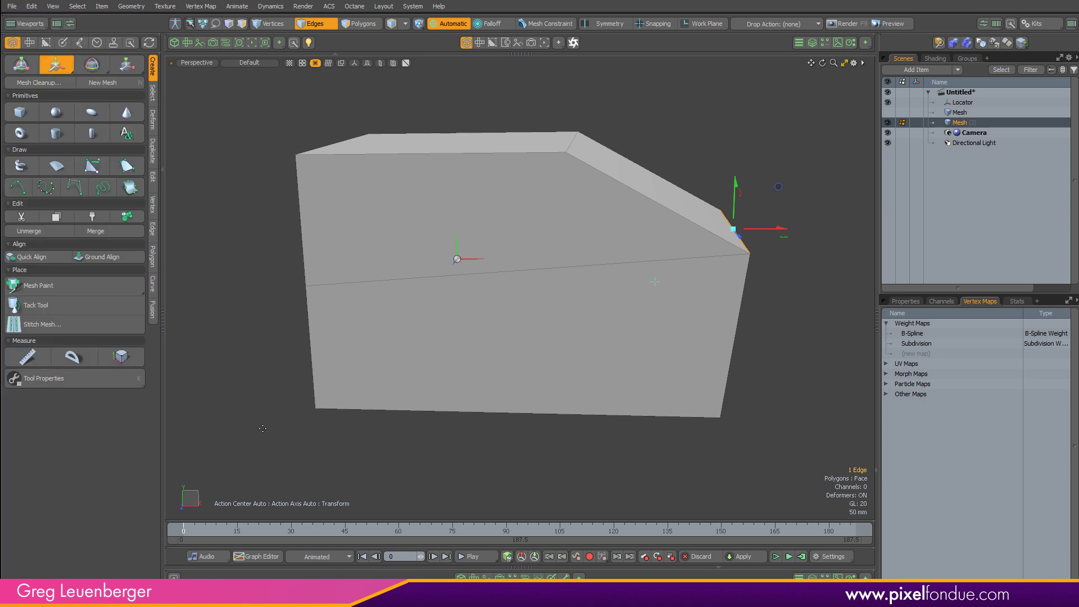